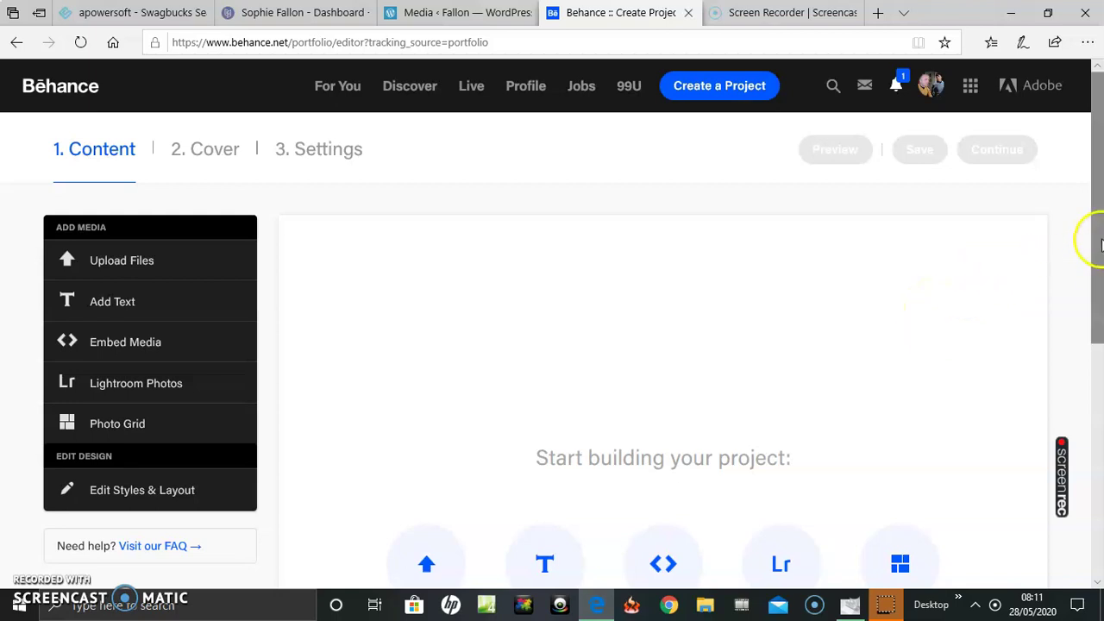
- Scroll the empty project editor's Content step to bring the Add Media options into view
mouse_move(1100, 246)
mouse_down()
mouse_move(1100, 326)
mouse_move(1087, 246)
mouse_up()
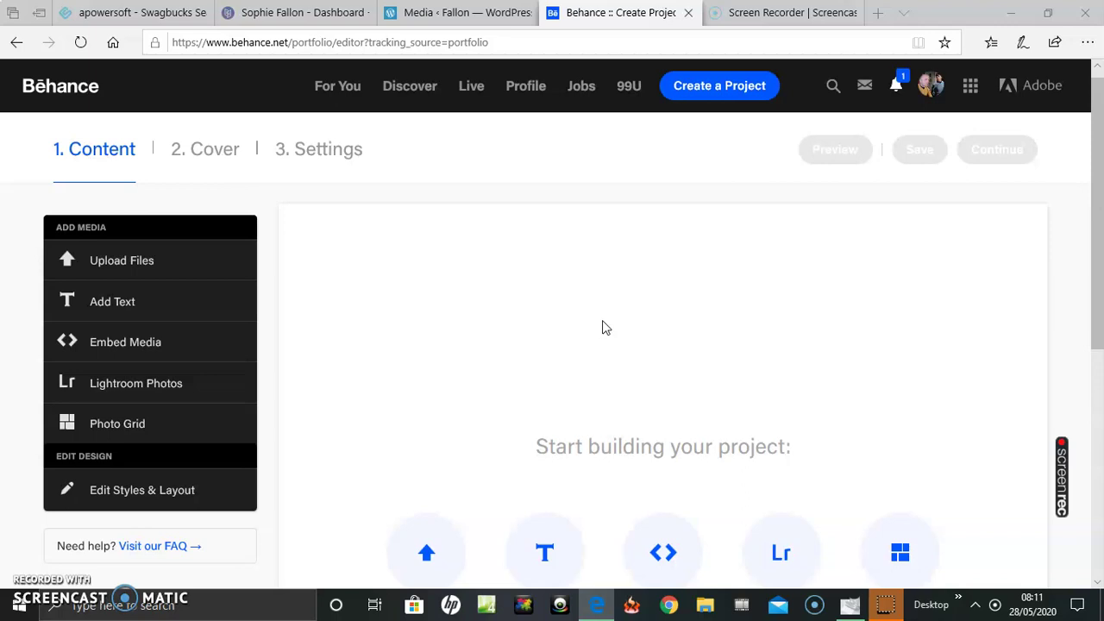
- Try uploading polxeatgh1 from Pictures into the project; the upload fails
click(607, 328)
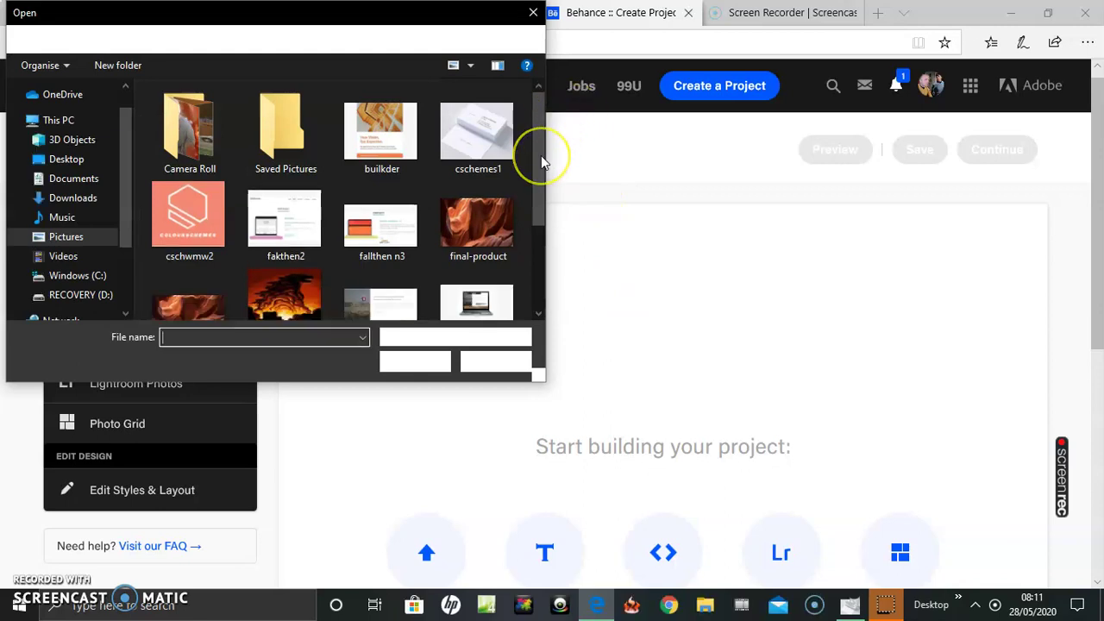
scroll(541, 155, down, 2)
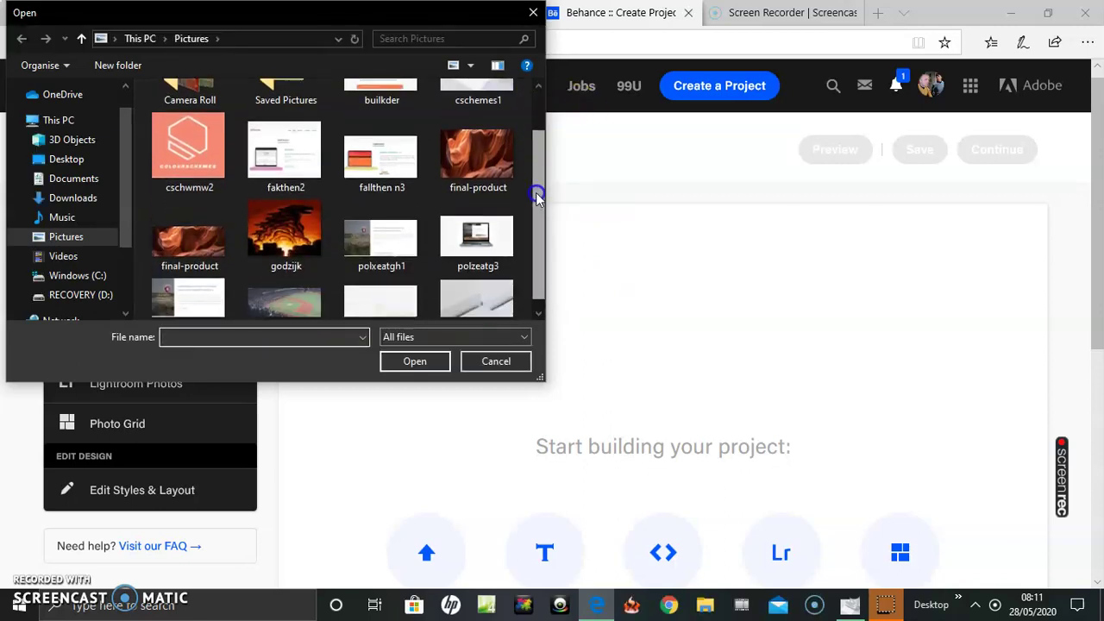
click(385, 235)
click(415, 360)
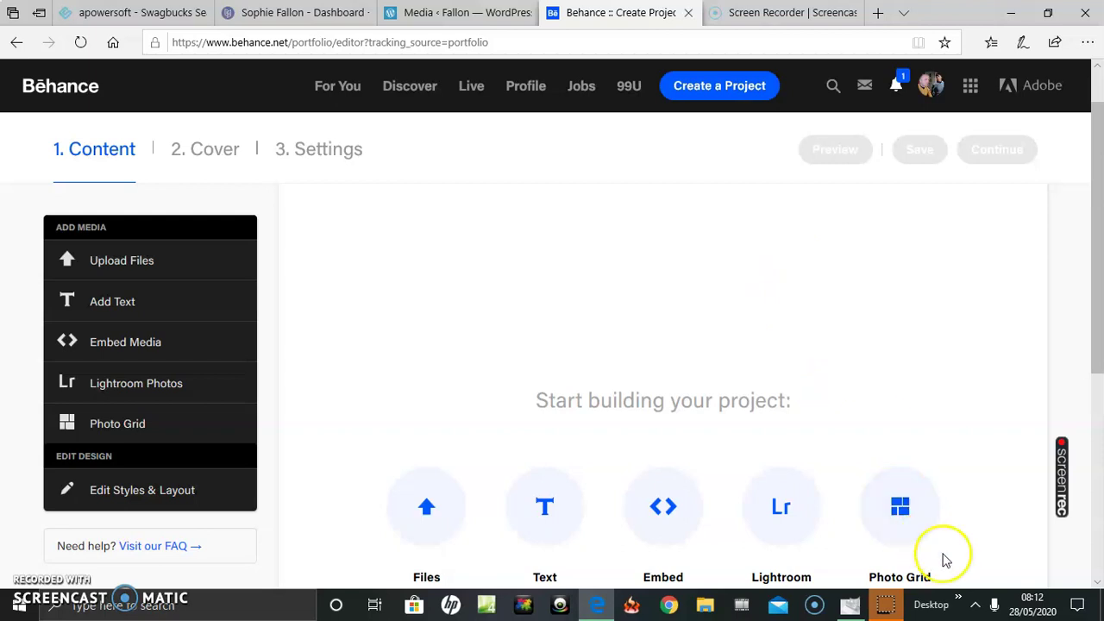
- Check the Wi-Fi network list, then bring the upload file picker back up
click(978, 603)
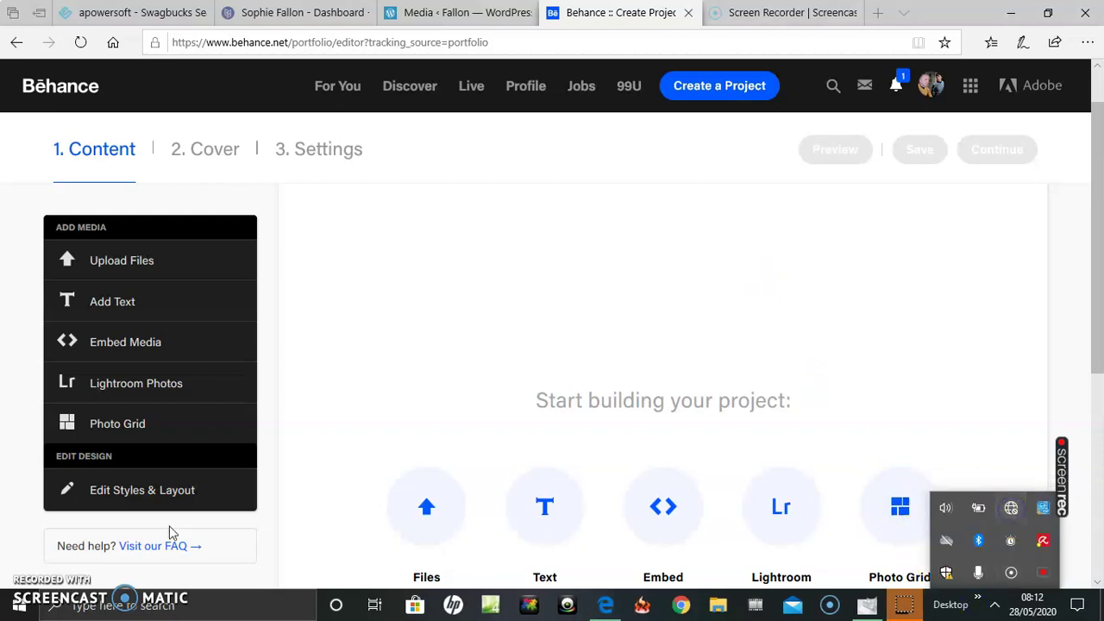
click(98, 544)
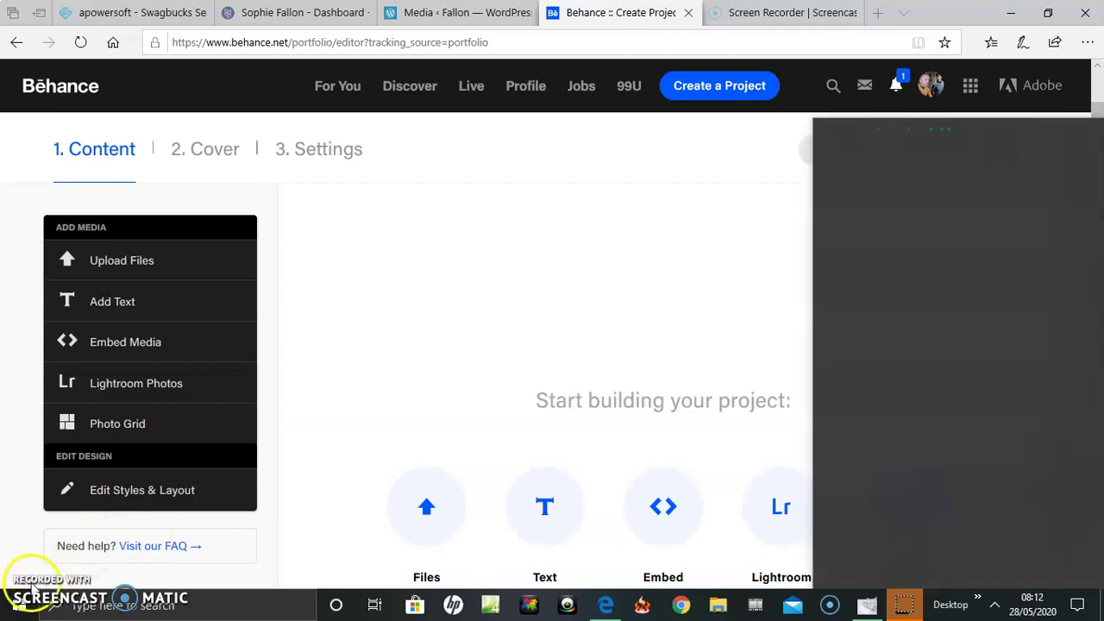
click(112, 269)
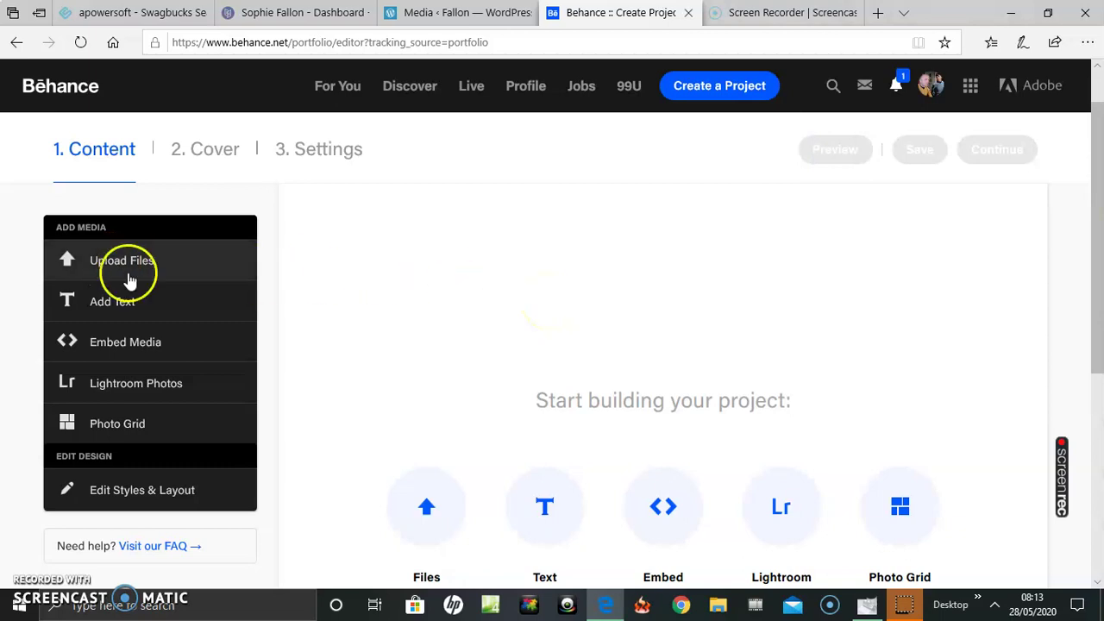
click(93, 262)
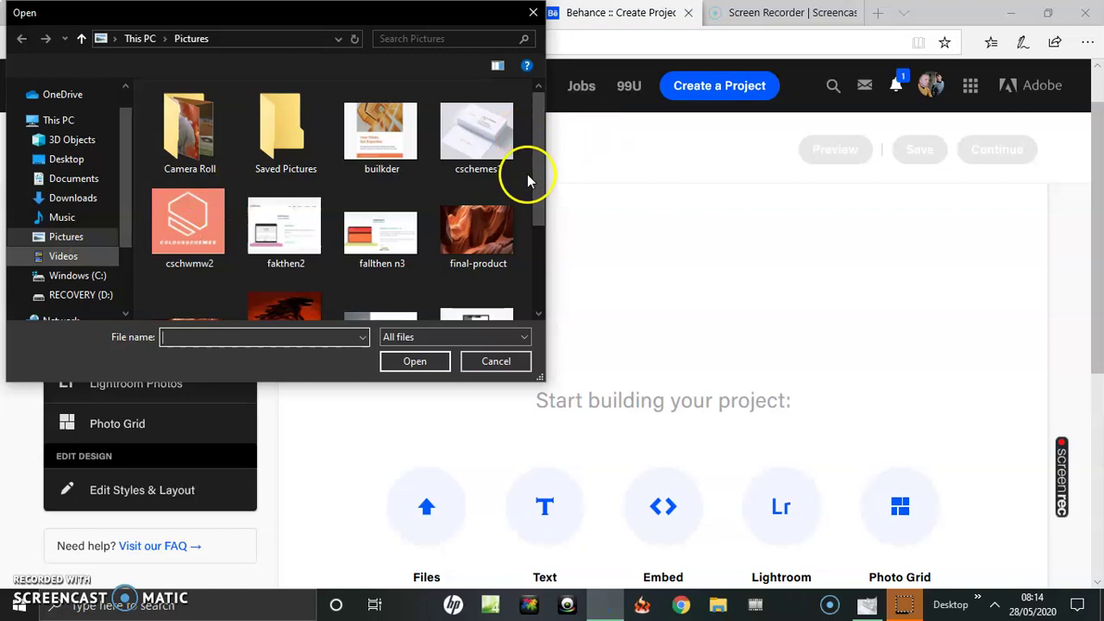
- Upload the polxeatgh1 Polzeath guide image and save the project draft
drag(537, 177, 536, 211)
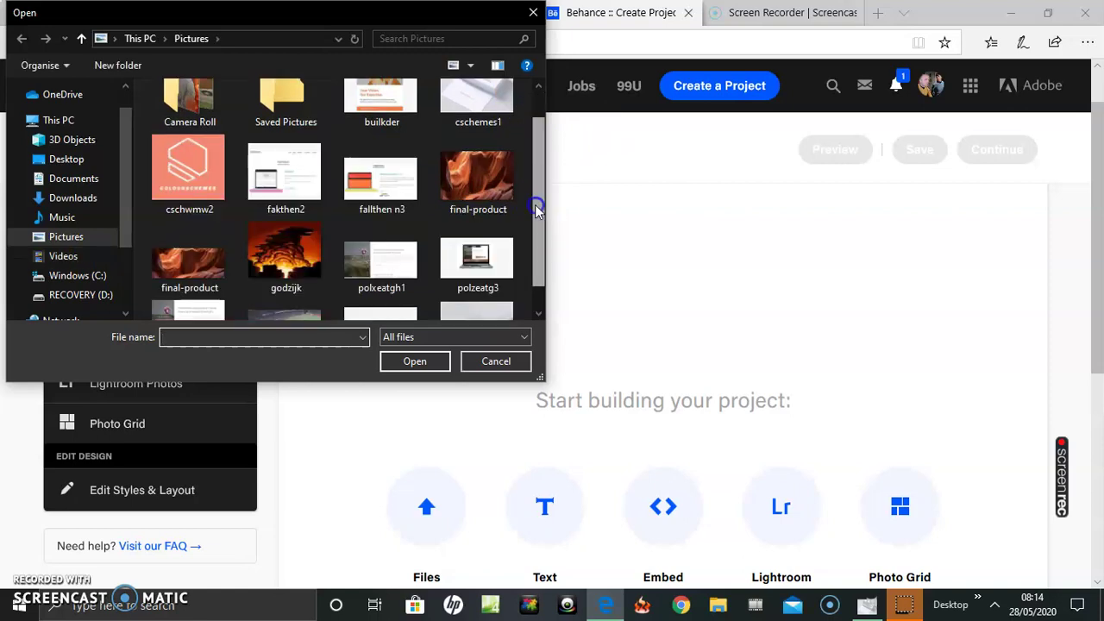
click(396, 264)
click(412, 361)
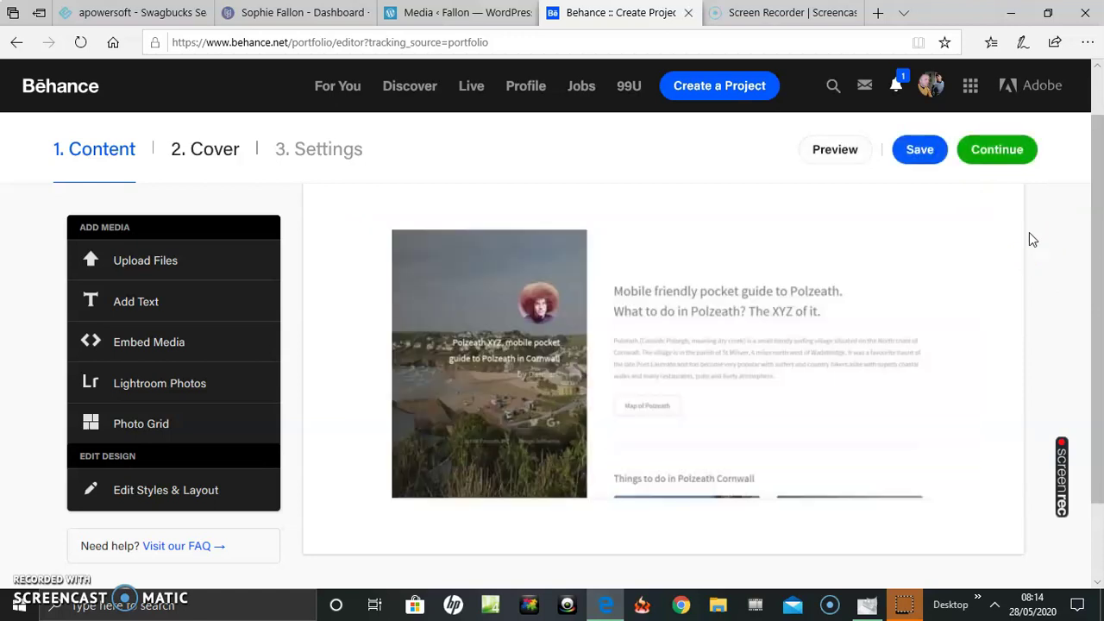
click(920, 149)
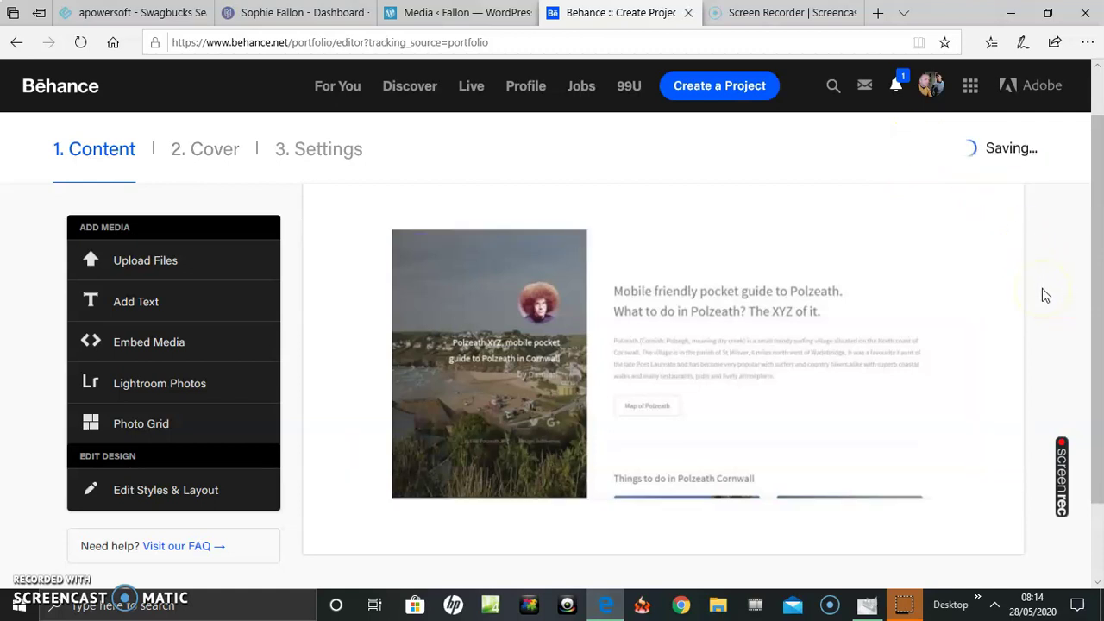
- Upload polzeyg2 so a second Polzeath guide screenshot sits below the first
click(86, 252)
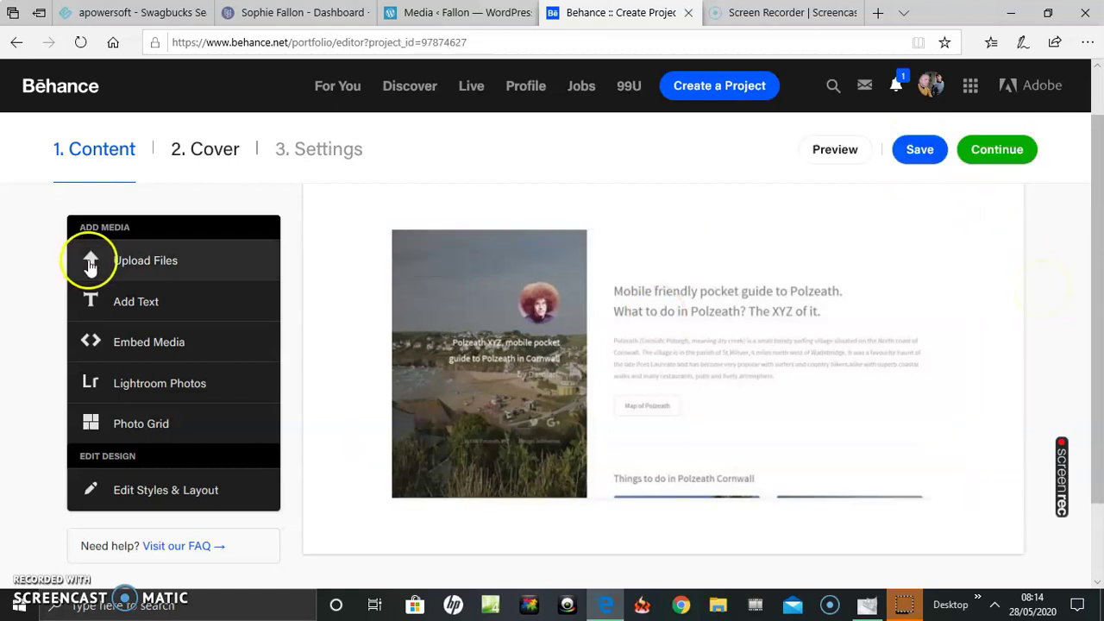
click(129, 266)
click(136, 267)
click(295, 214)
click(149, 262)
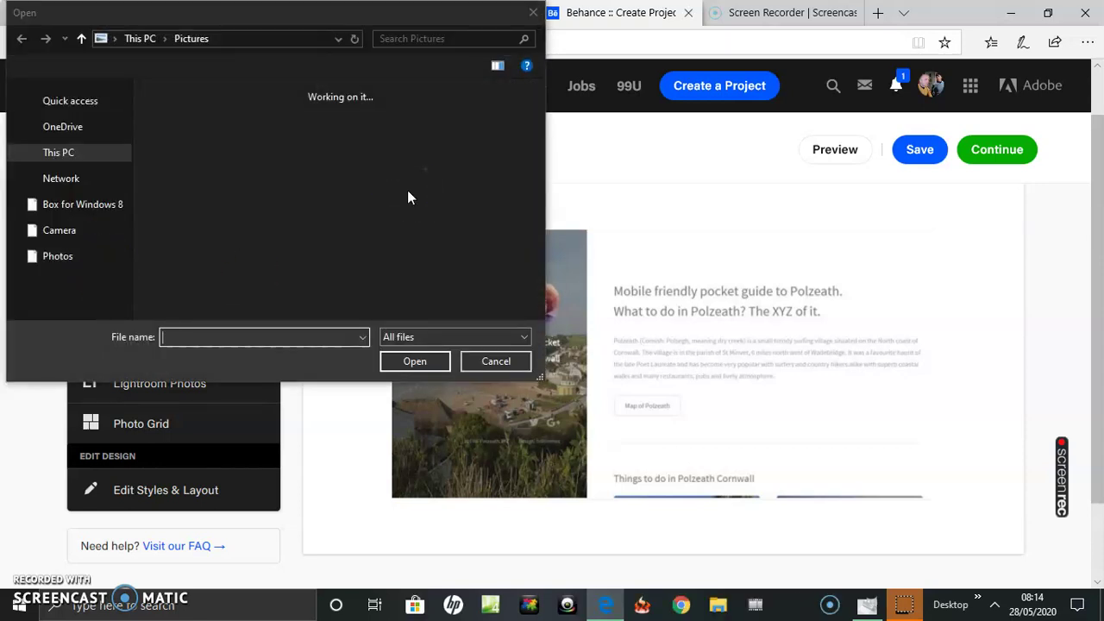
click(481, 170)
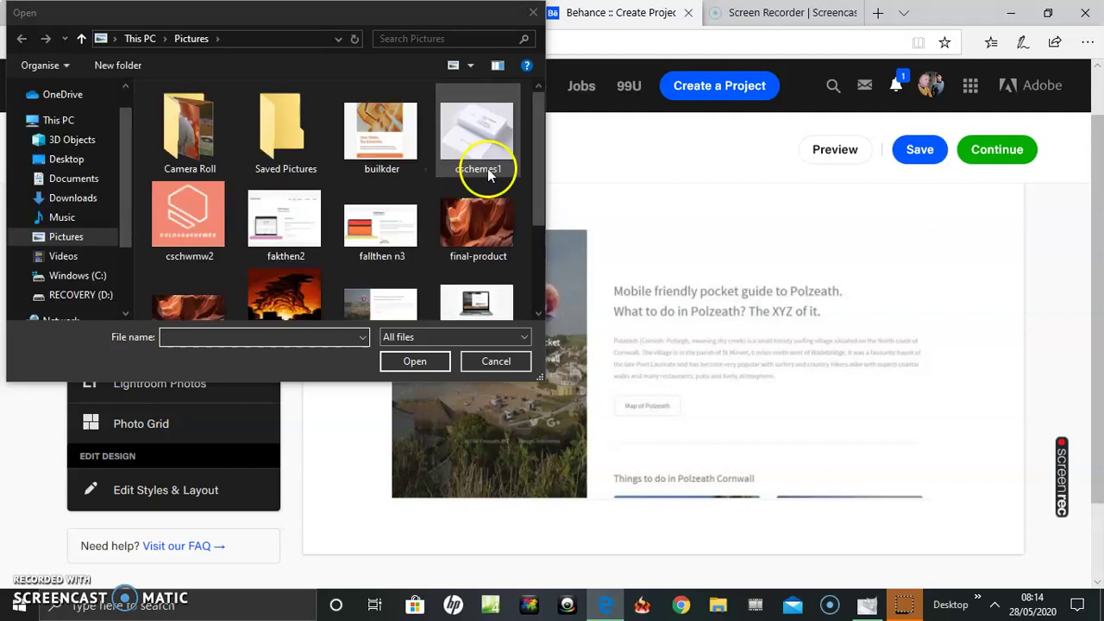
click(536, 176)
drag(535, 182, 530, 223)
click(220, 297)
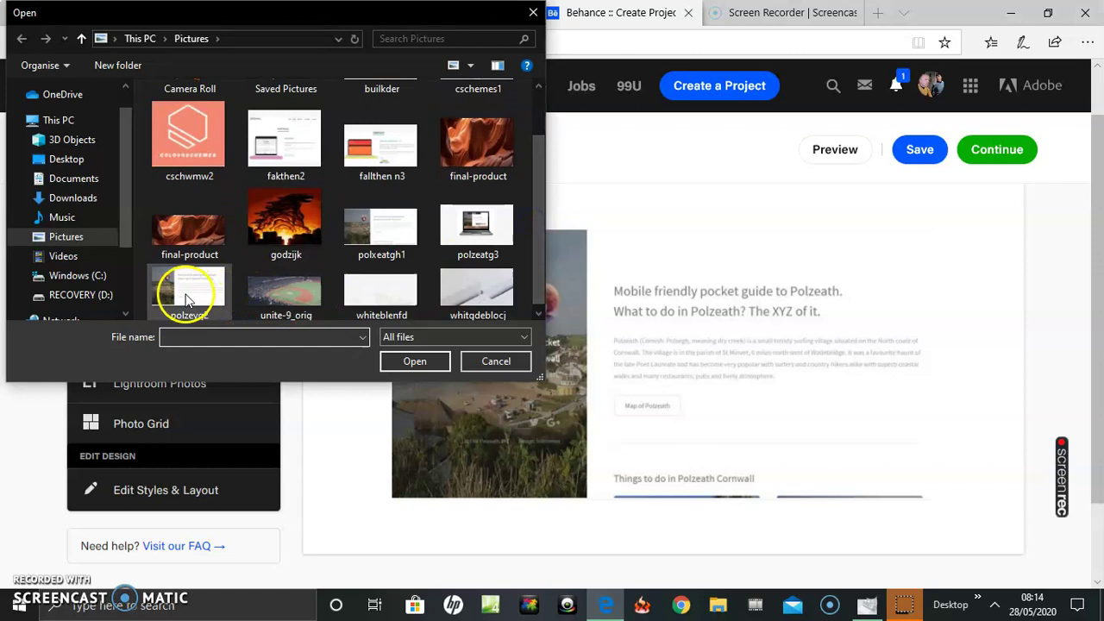
click(398, 366)
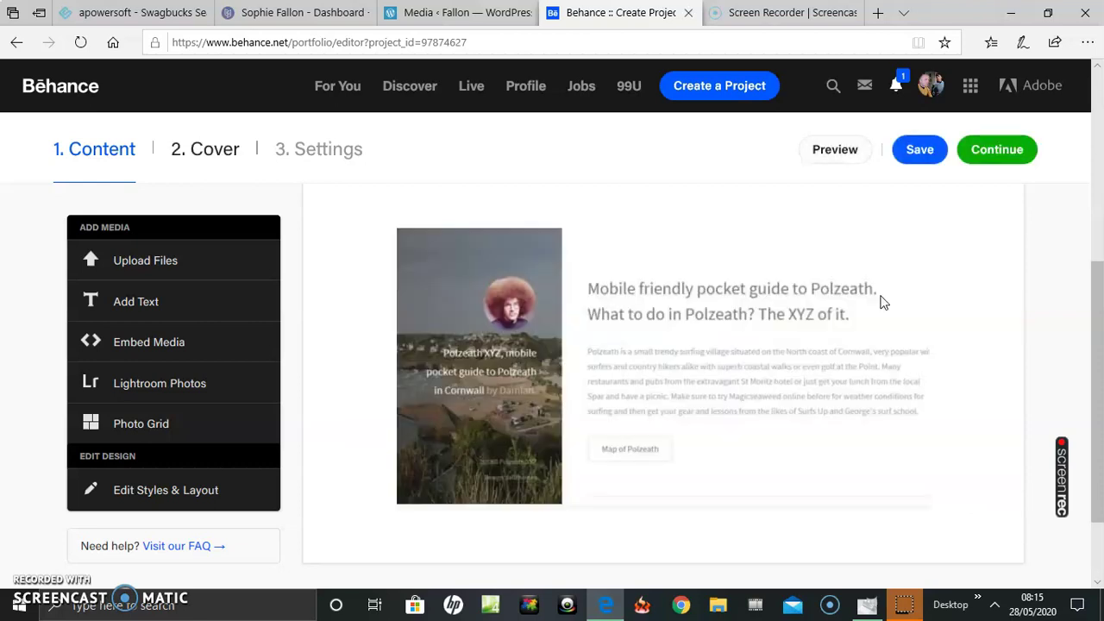
- Save the draft and add the polzeatg3 laptop image as a third block
click(921, 152)
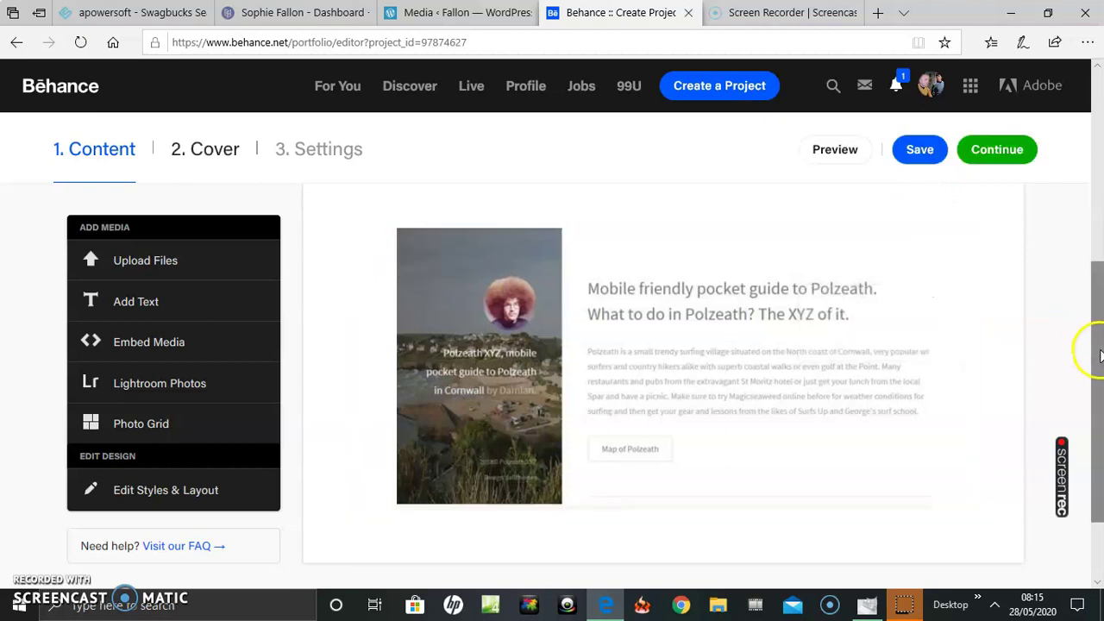
drag(1100, 358, 1097, 330)
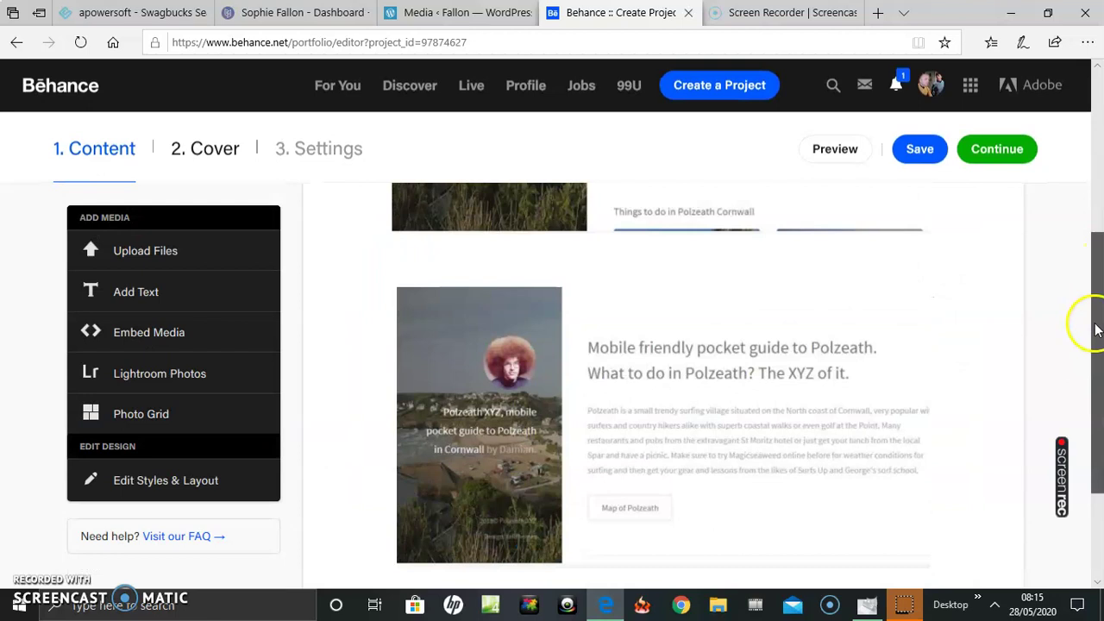
click(146, 264)
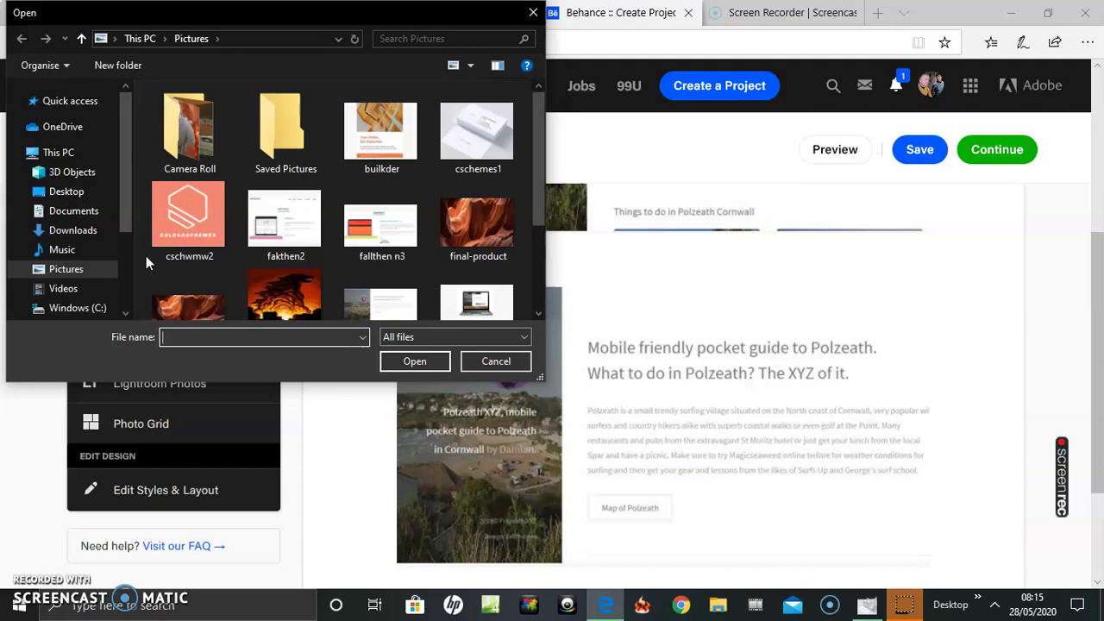
drag(537, 161, 526, 229)
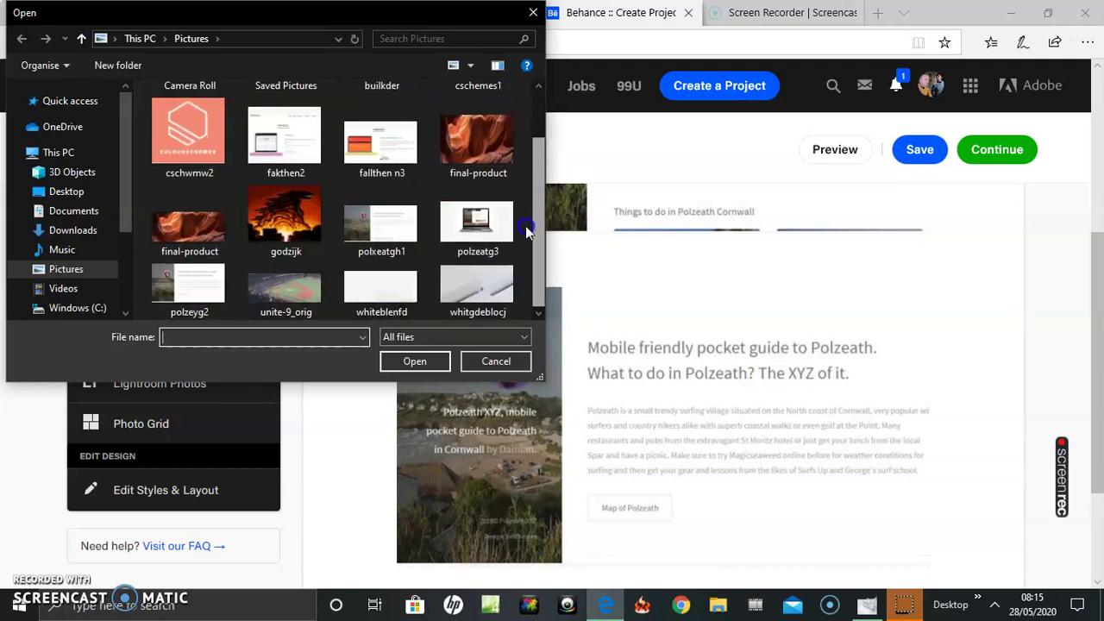
click(499, 226)
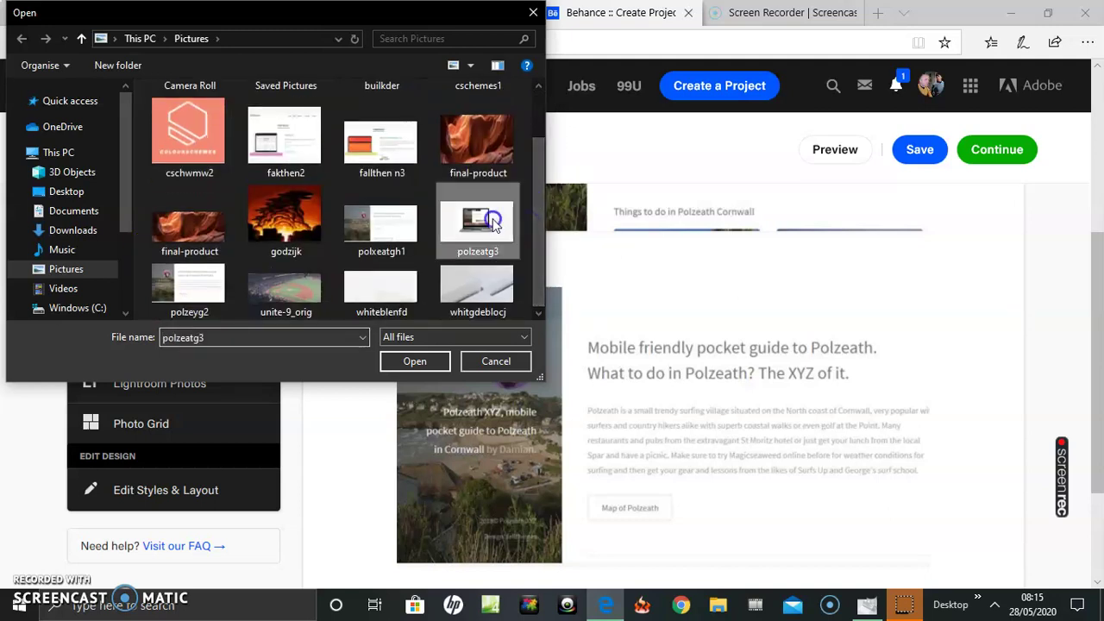
click(406, 361)
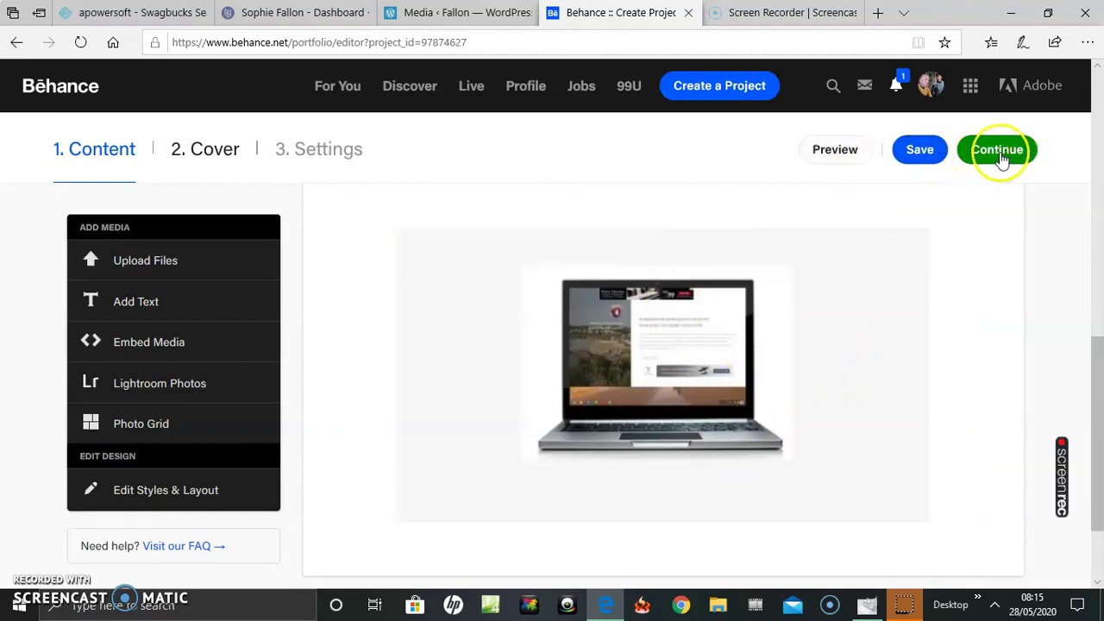
- Save the project and continue to the cover and title settings
click(922, 153)
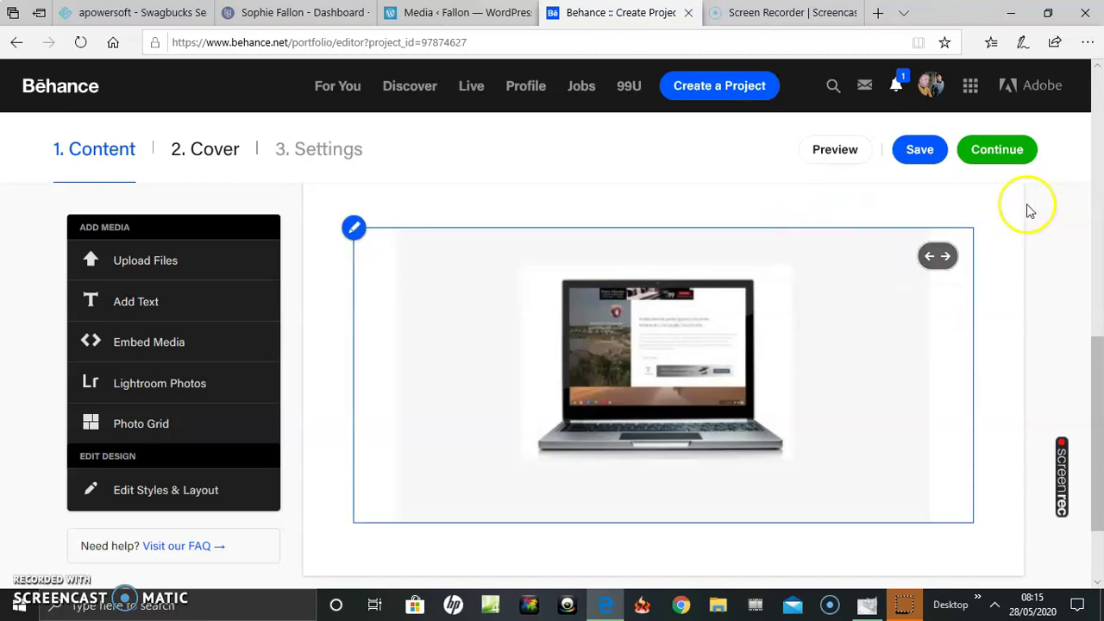
click(999, 153)
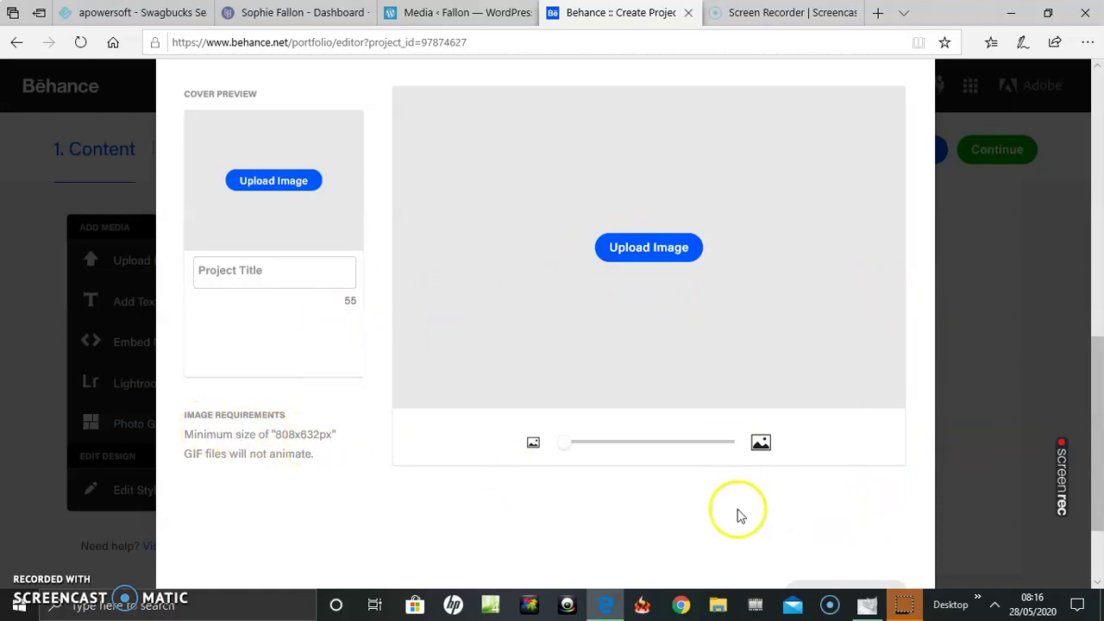
- Note the 808x632px cover minimum, then switch to GIMP
click(867, 607)
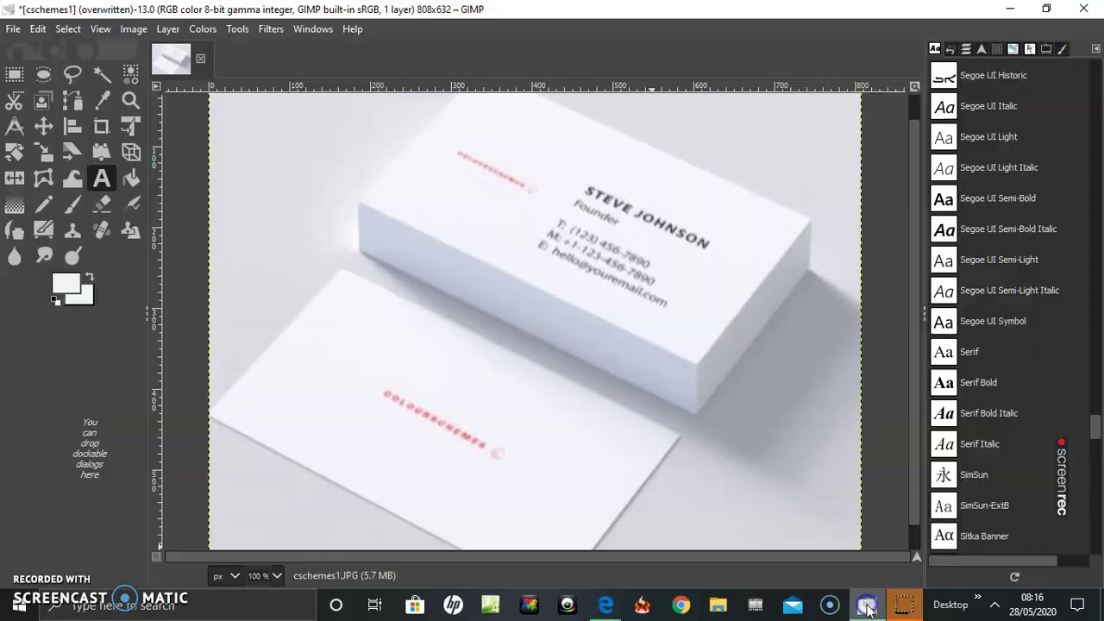
- Close cschemes1 discarding changes and open polzeatg3.JPG in GIMP
click(200, 61)
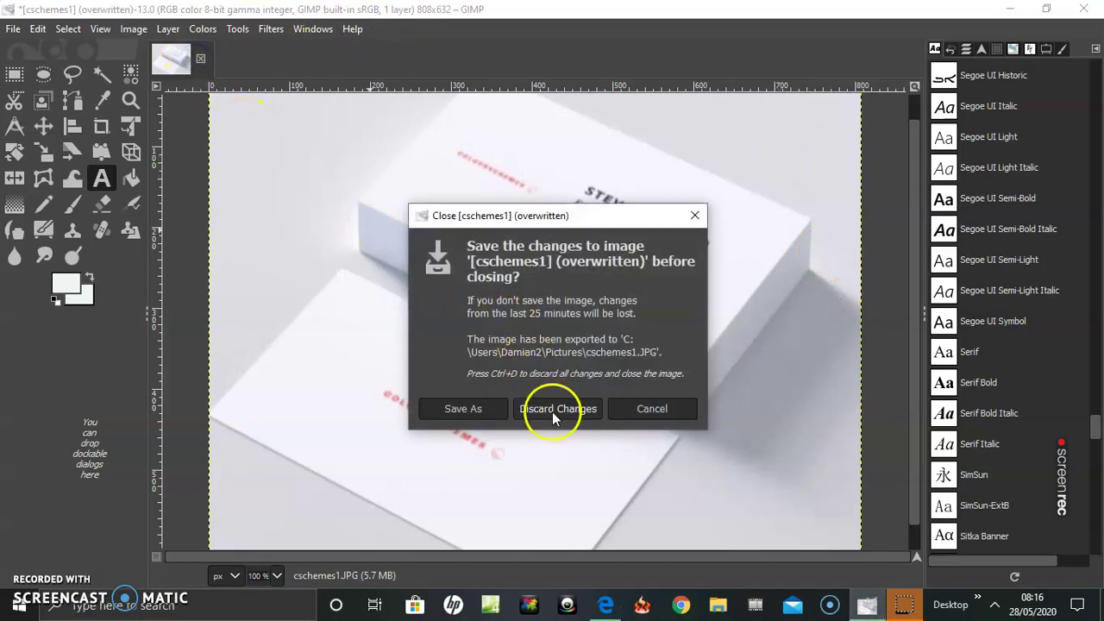
click(553, 409)
click(13, 31)
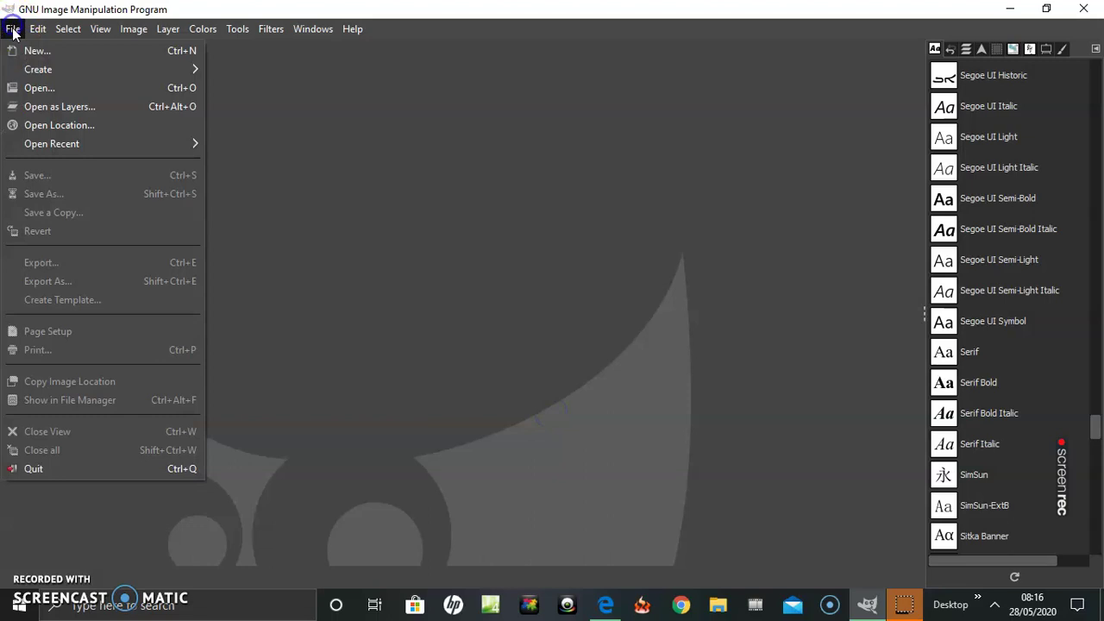
click(38, 87)
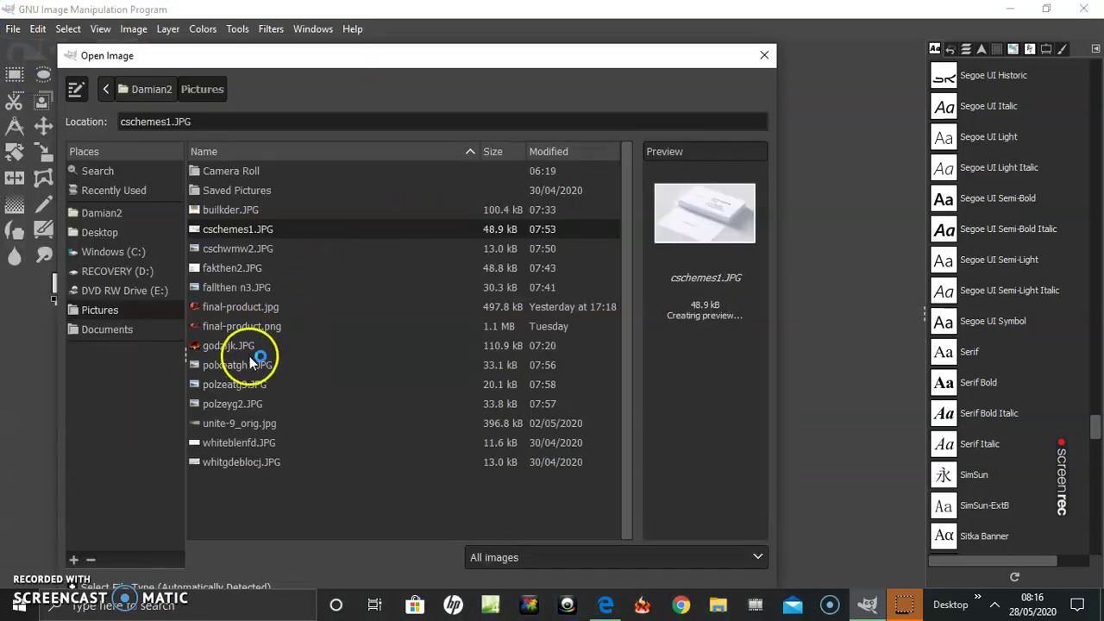
double_click(244, 386)
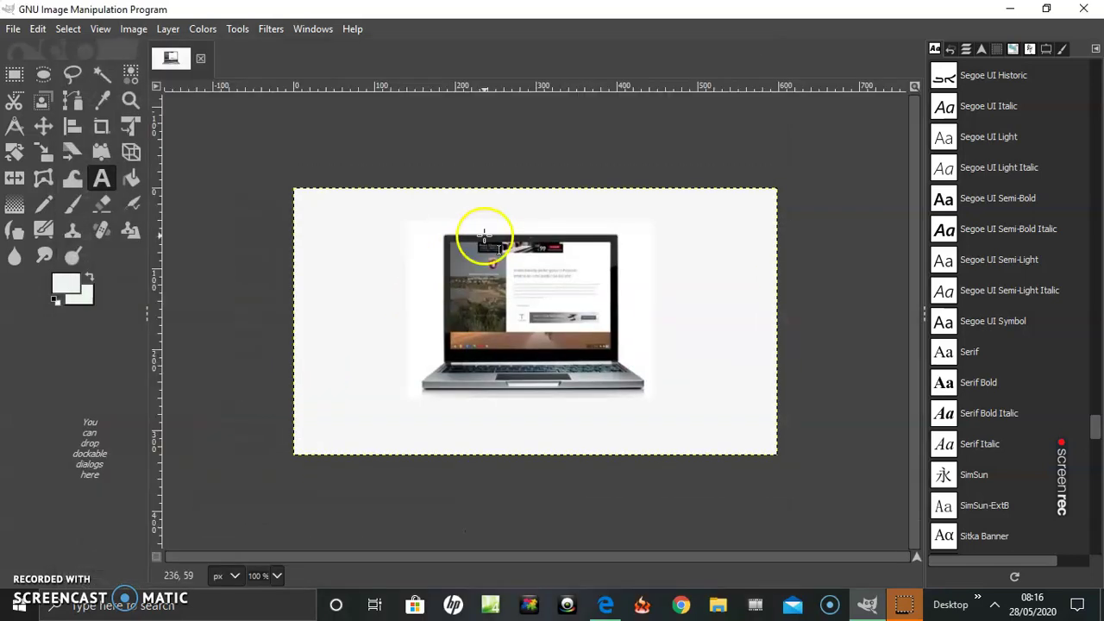
- Scale the laptop image to 808 × 632 pixels with the proportion chain unlinked
click(135, 28)
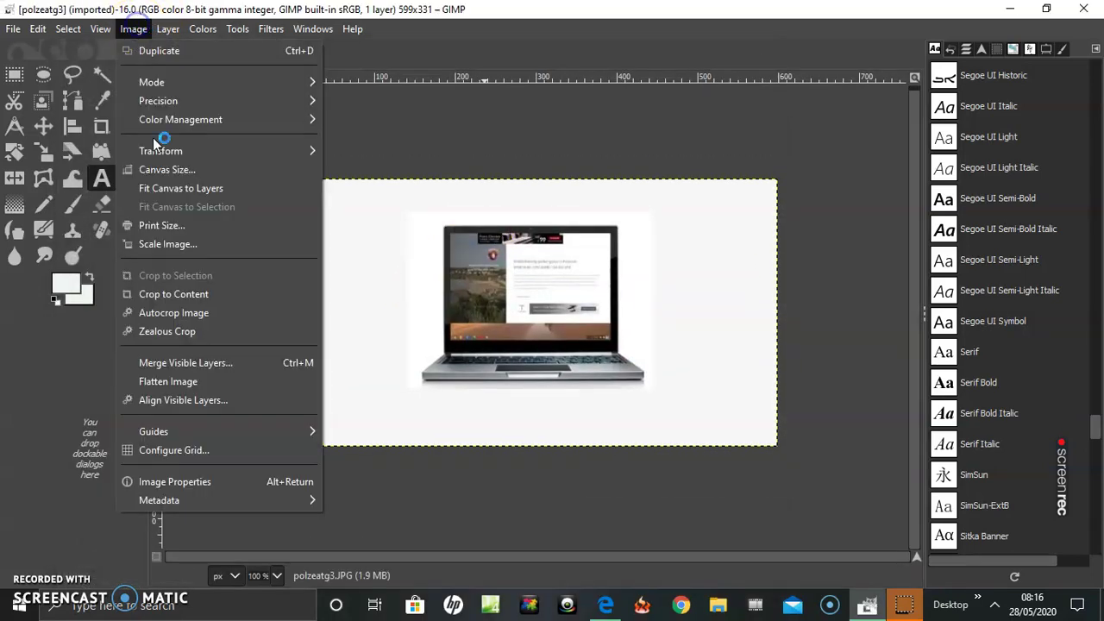
click(173, 245)
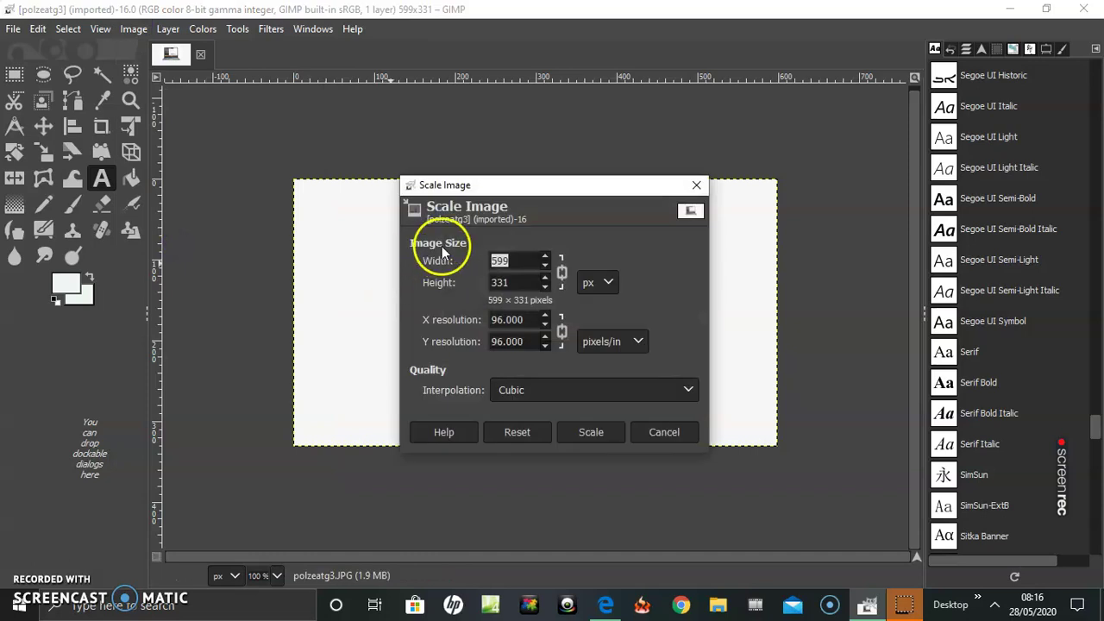
click(562, 274)
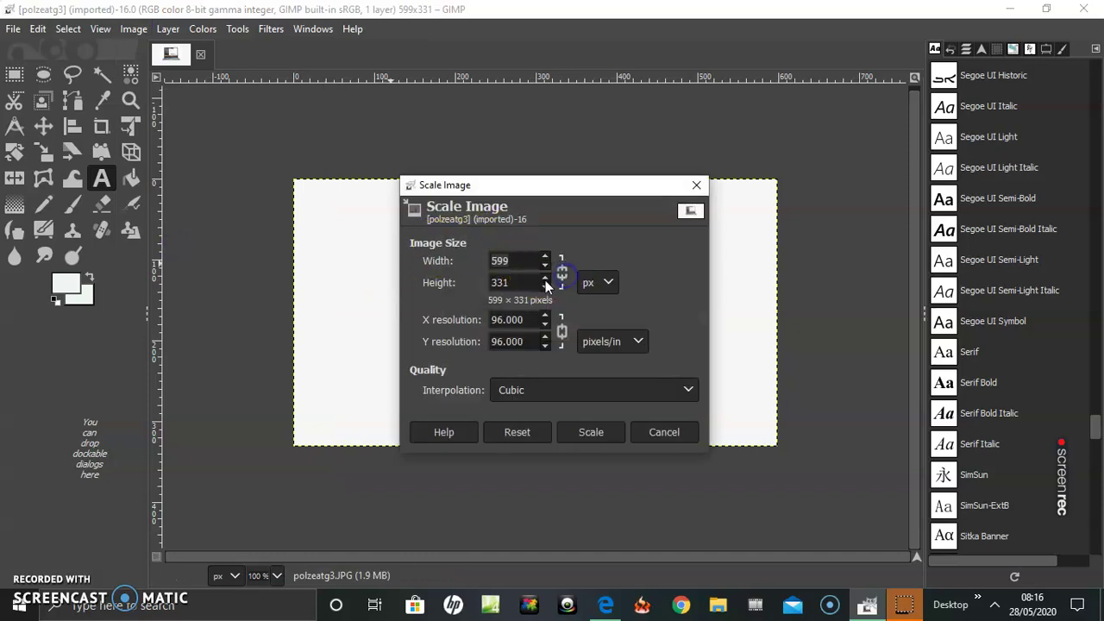
click(526, 260)
text(808)
click(509, 283)
text(632)
click(562, 275)
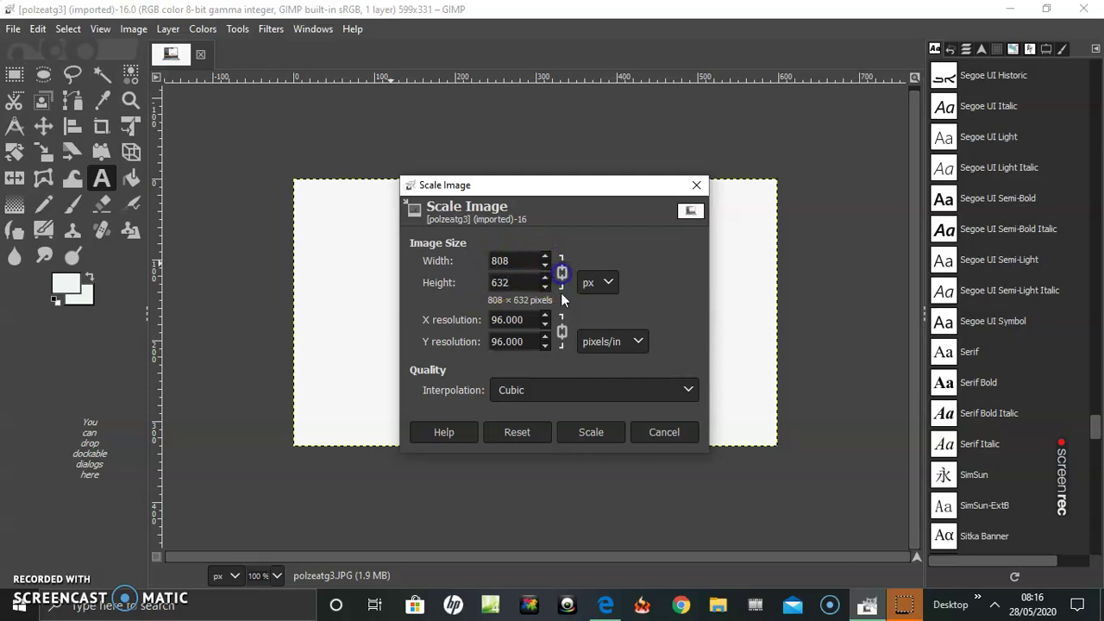
click(590, 431)
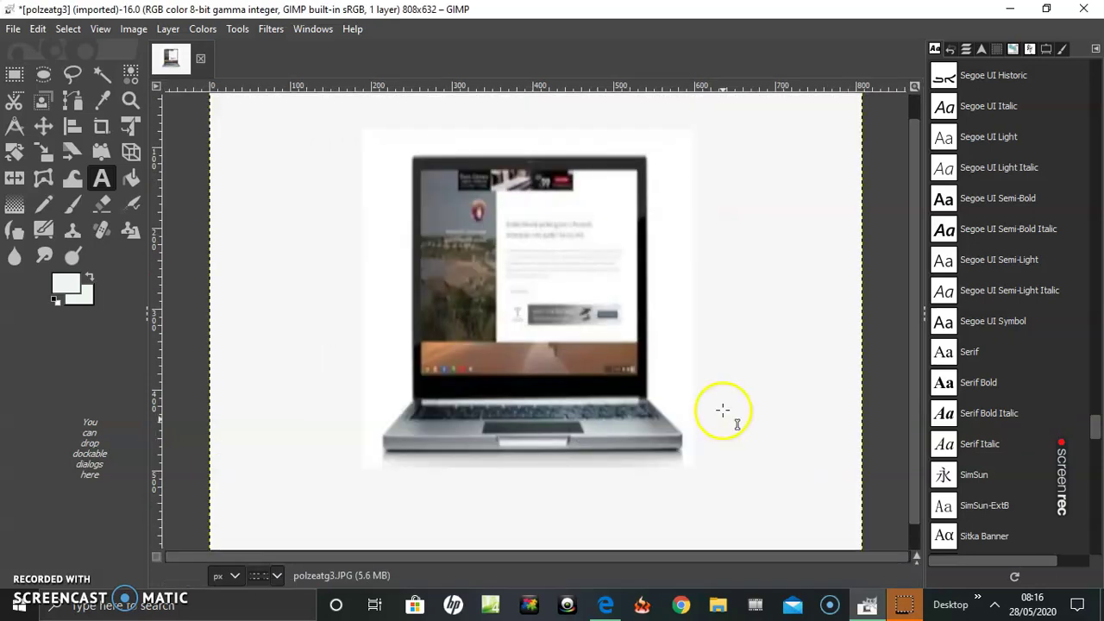
- Overwrite polzeatg3.JPG at JPEG quality 90 and return to Behance in Edge
click(12, 29)
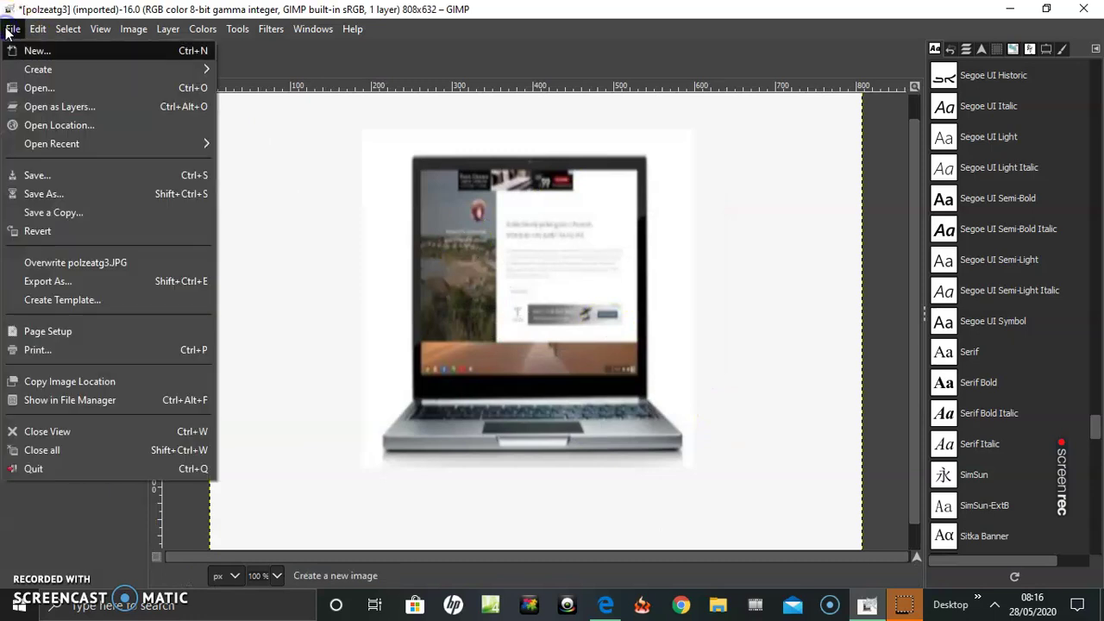
key(Escape)
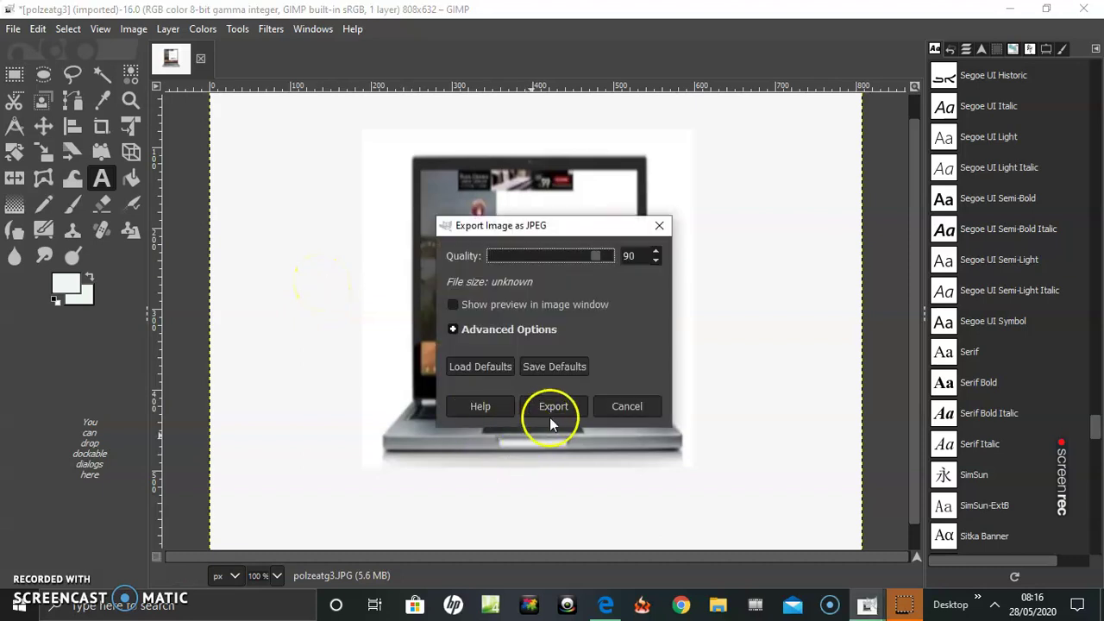
click(552, 415)
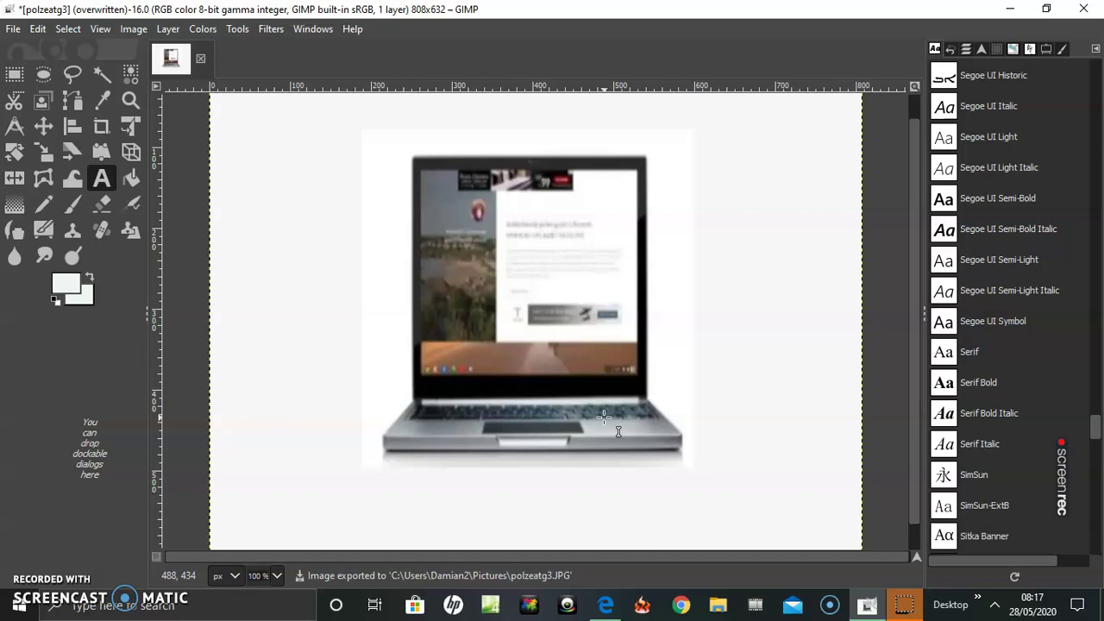
click(618, 607)
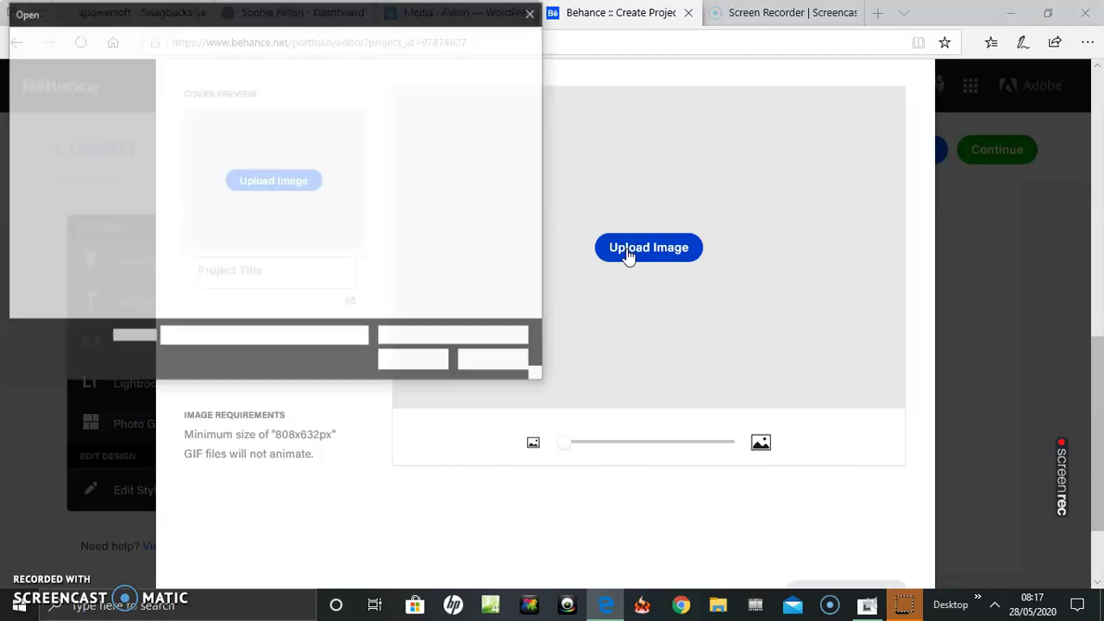
- Pick the resized polzeatg3 image from the file dialog and upload it as the cover
click(628, 253)
click(522, 175)
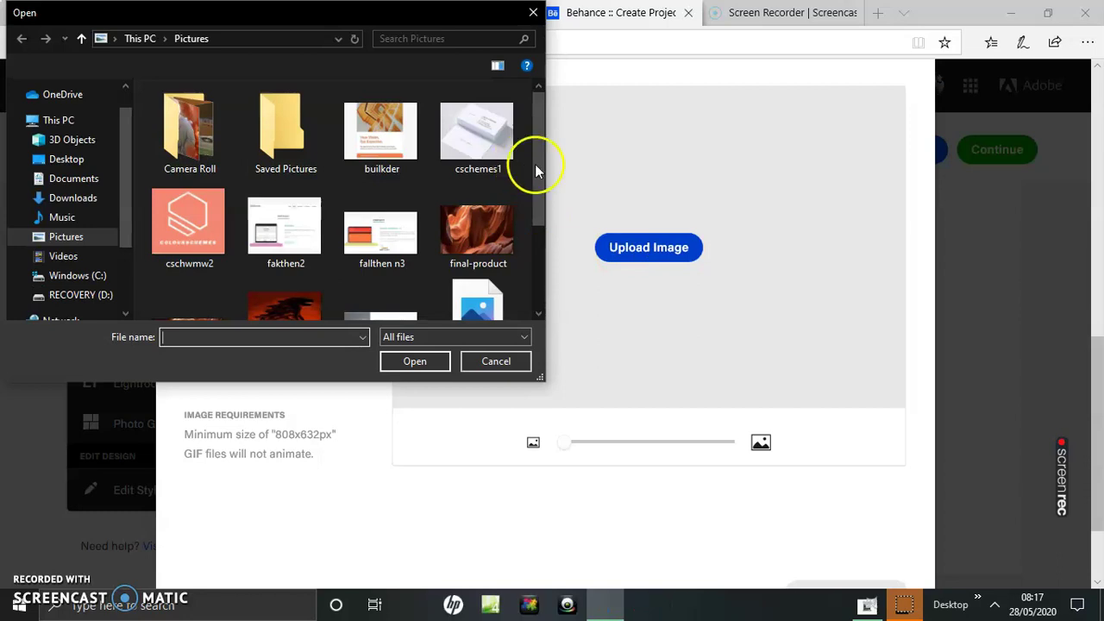
scroll(532, 203, down, 1)
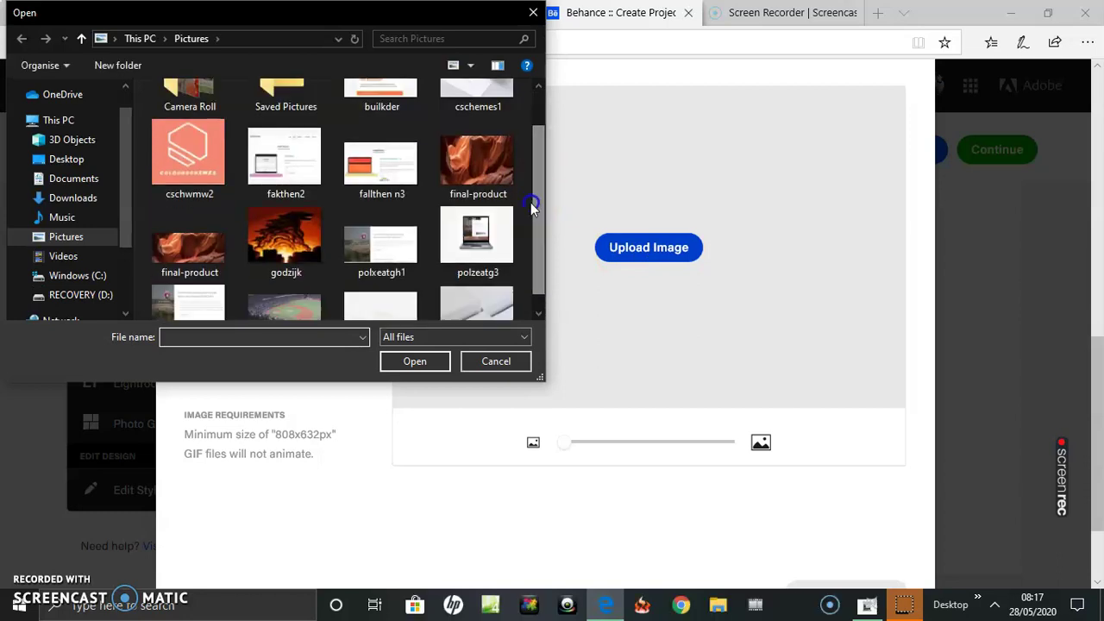
click(489, 250)
click(416, 358)
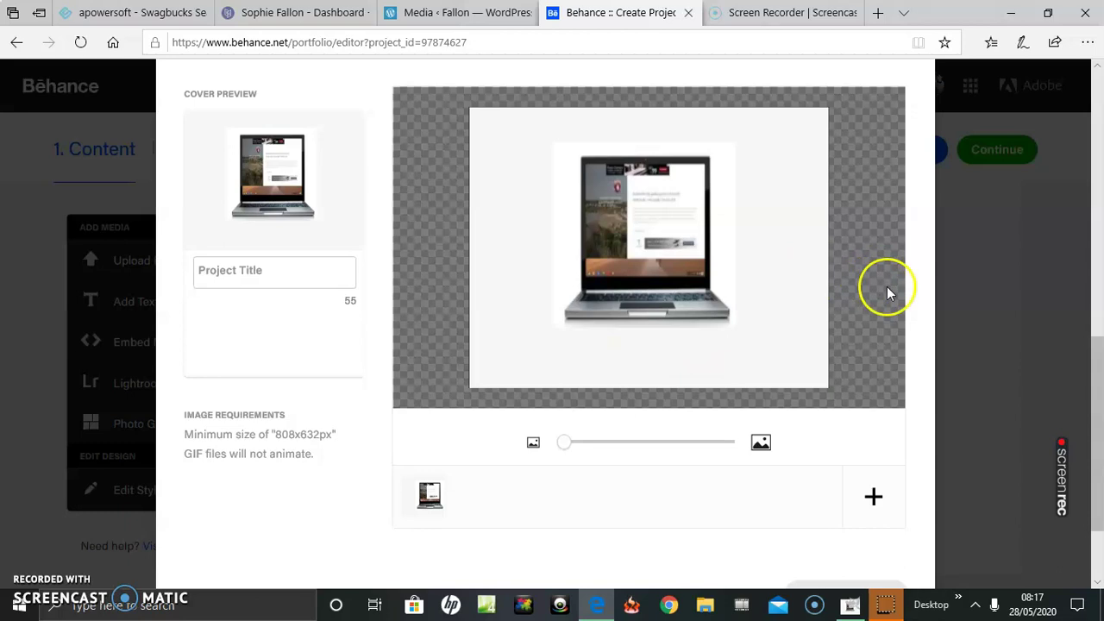
- Enter 'Polzeath tourist app' as the project title
click(272, 270)
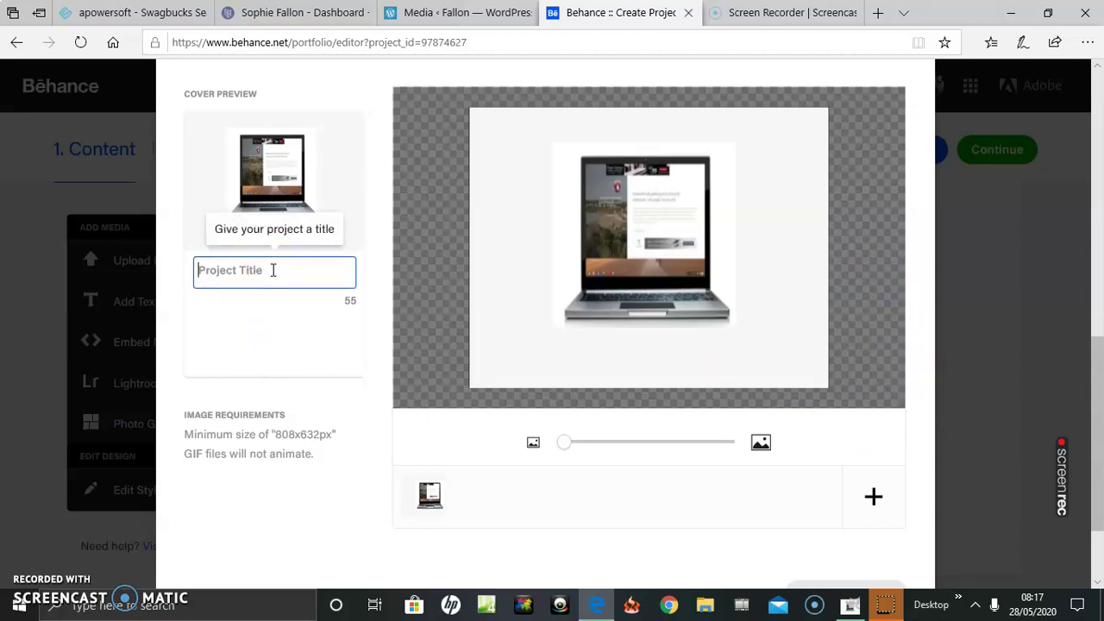
text(Polzeath tou)
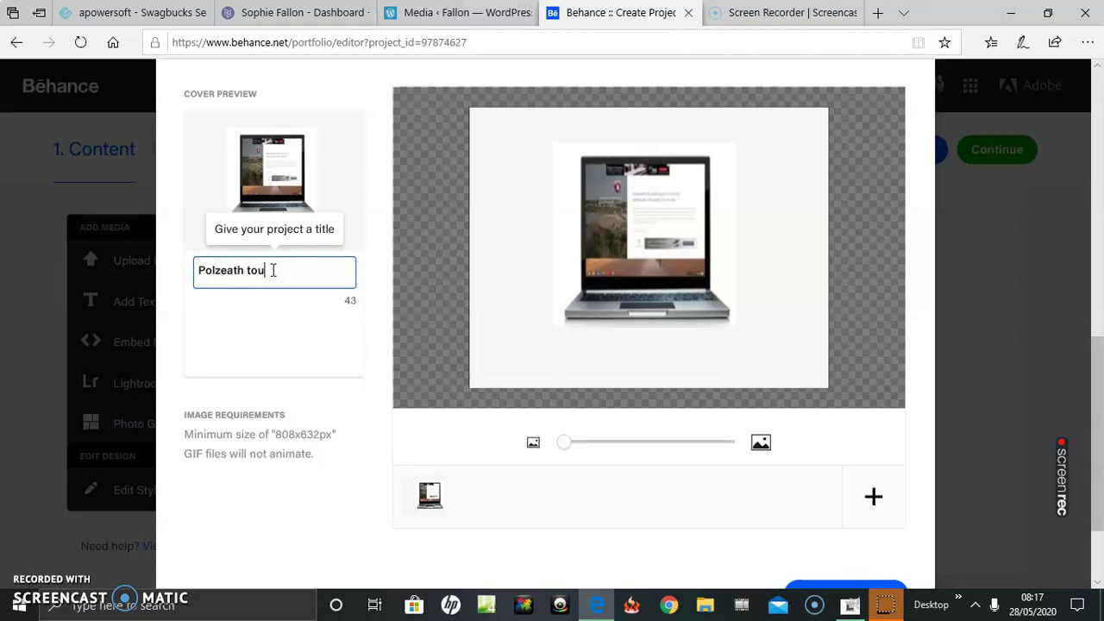
text(rist app)
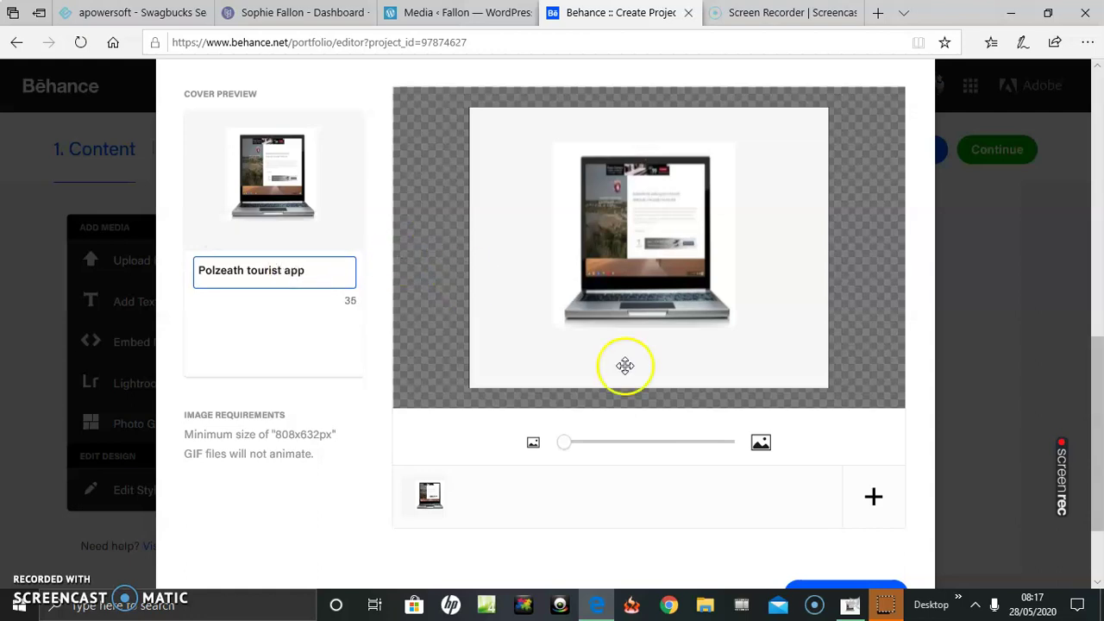
click(919, 400)
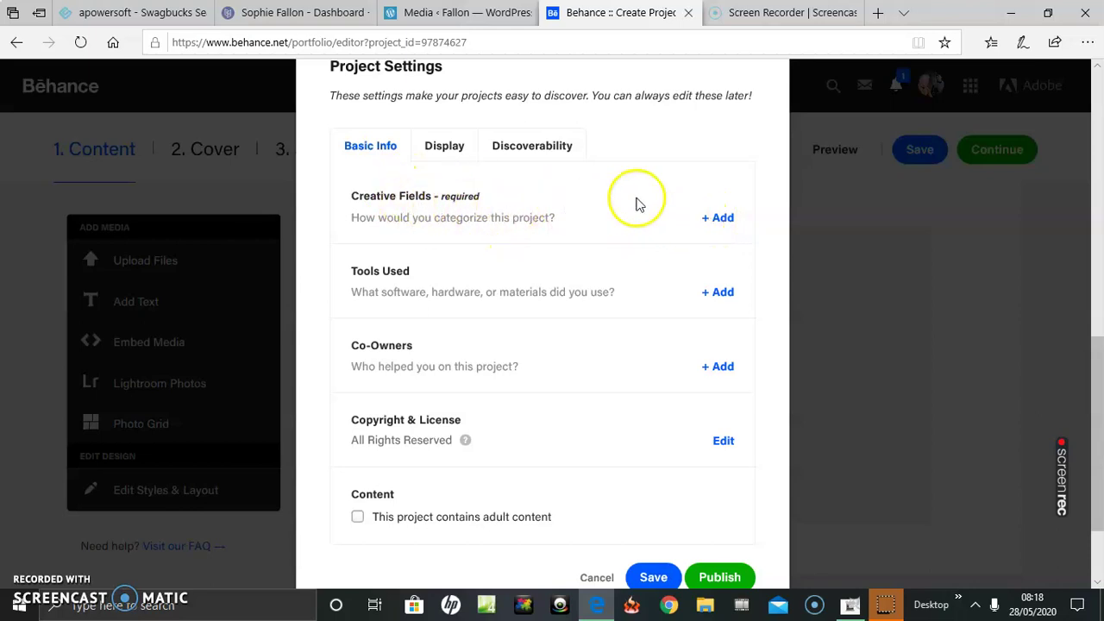
- Choose Web Design, Graphic Design and UI/UX as the project's creative fields
click(720, 220)
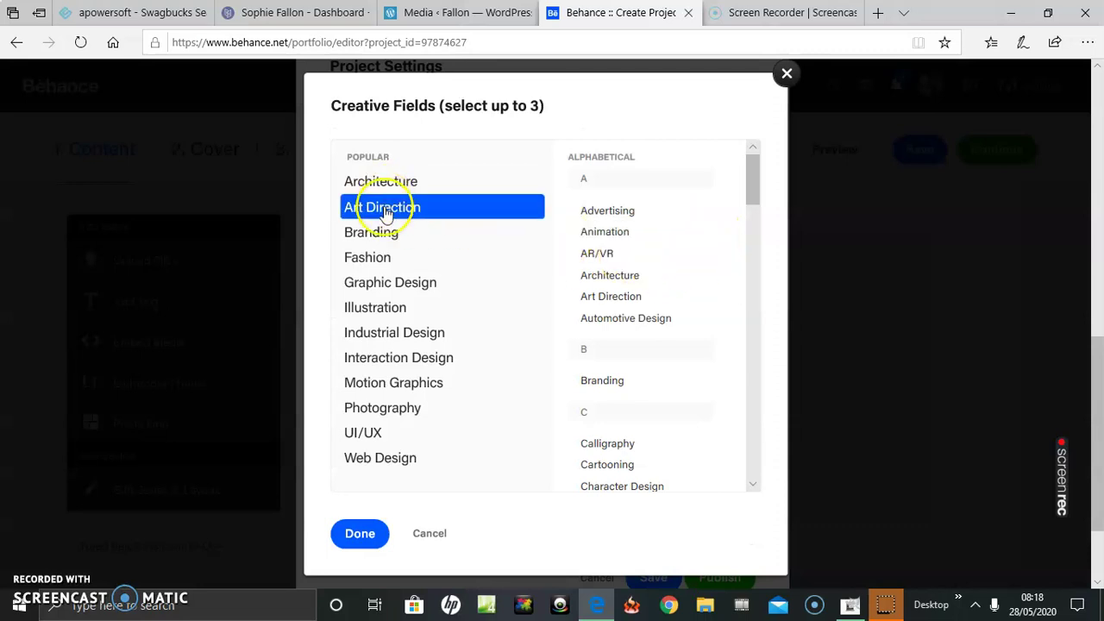
click(382, 455)
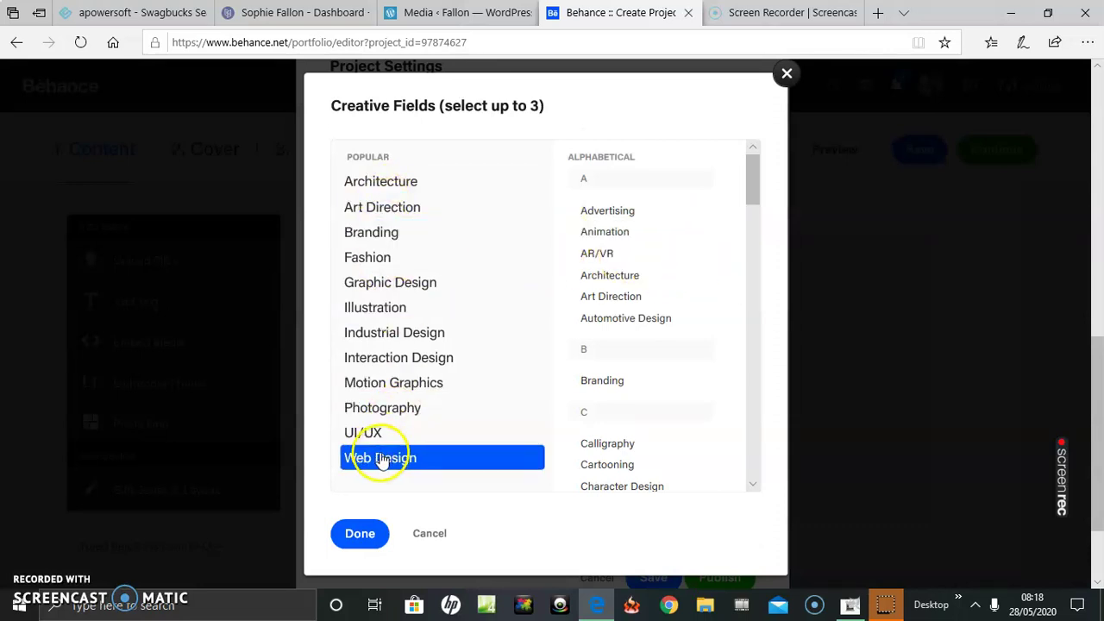
click(388, 283)
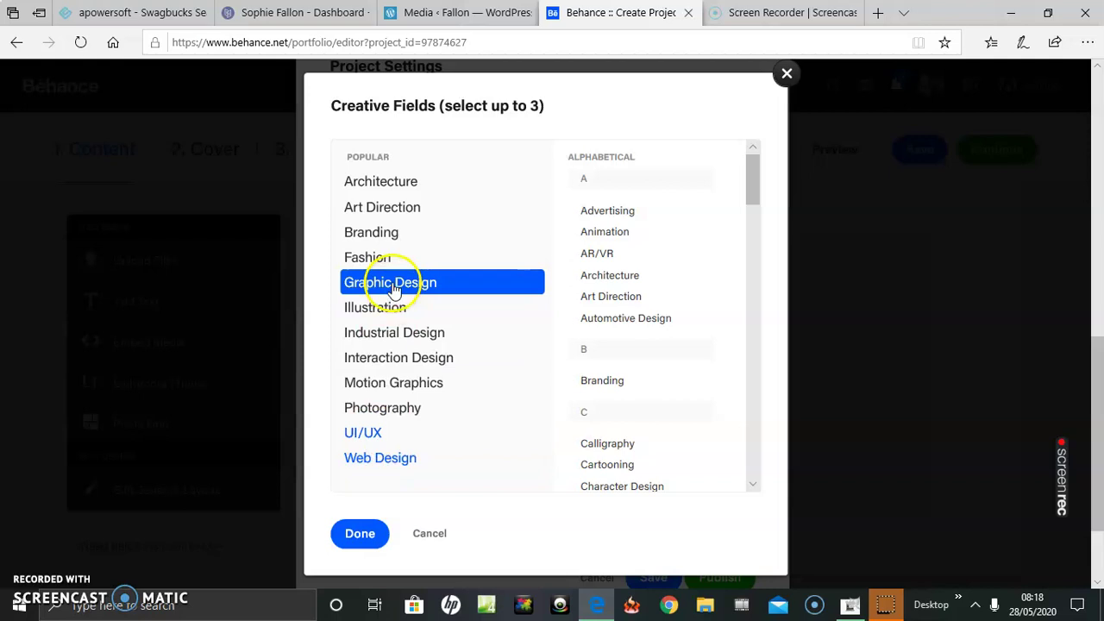
click(406, 443)
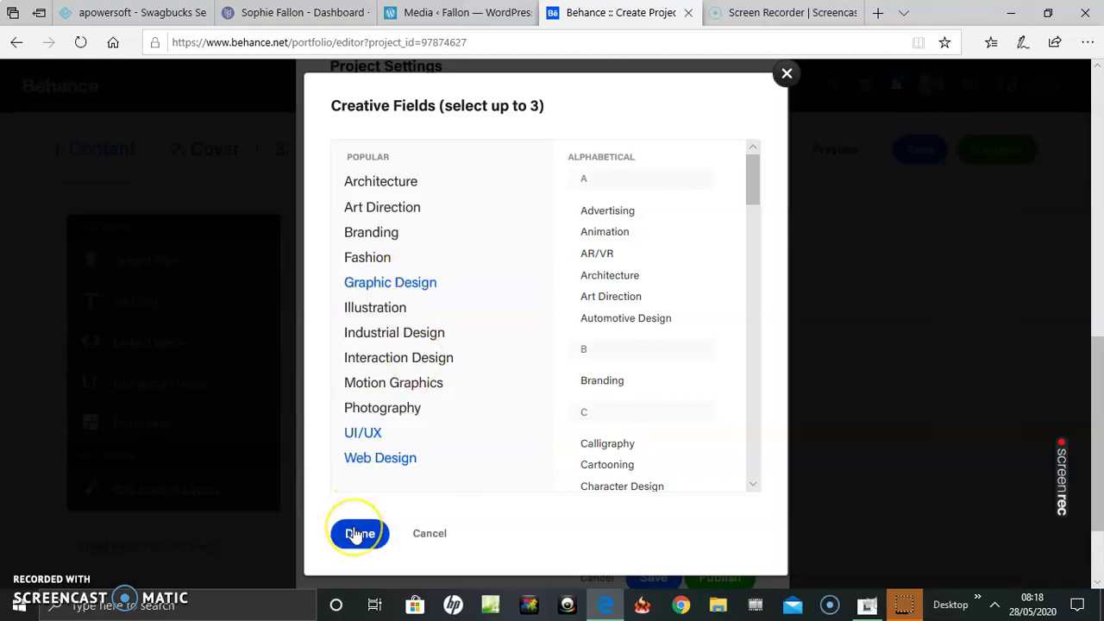
click(358, 534)
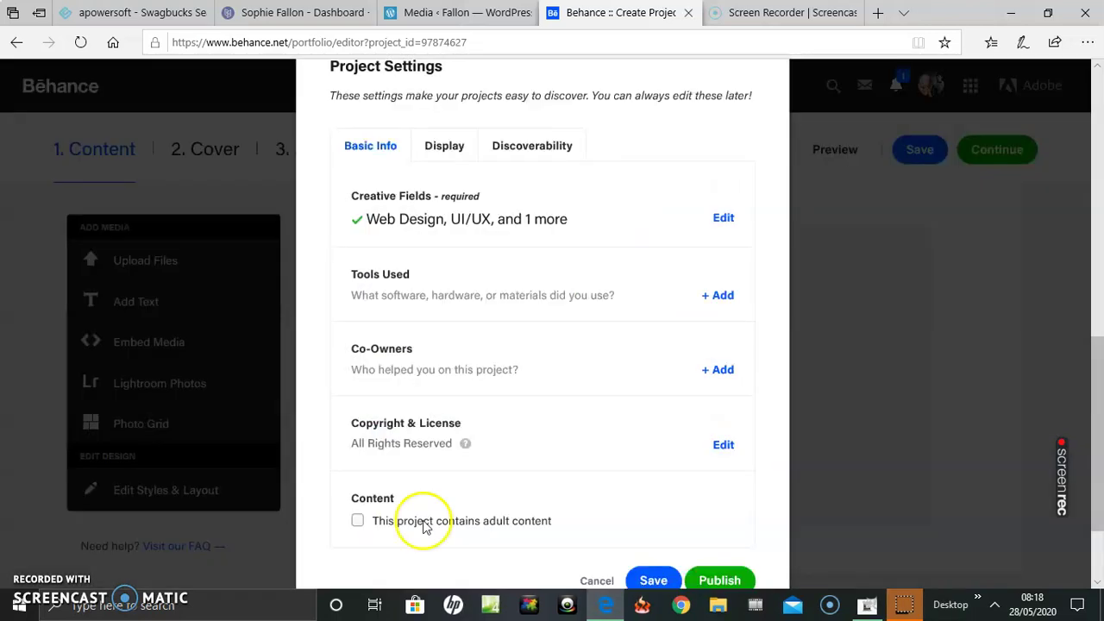
click(721, 297)
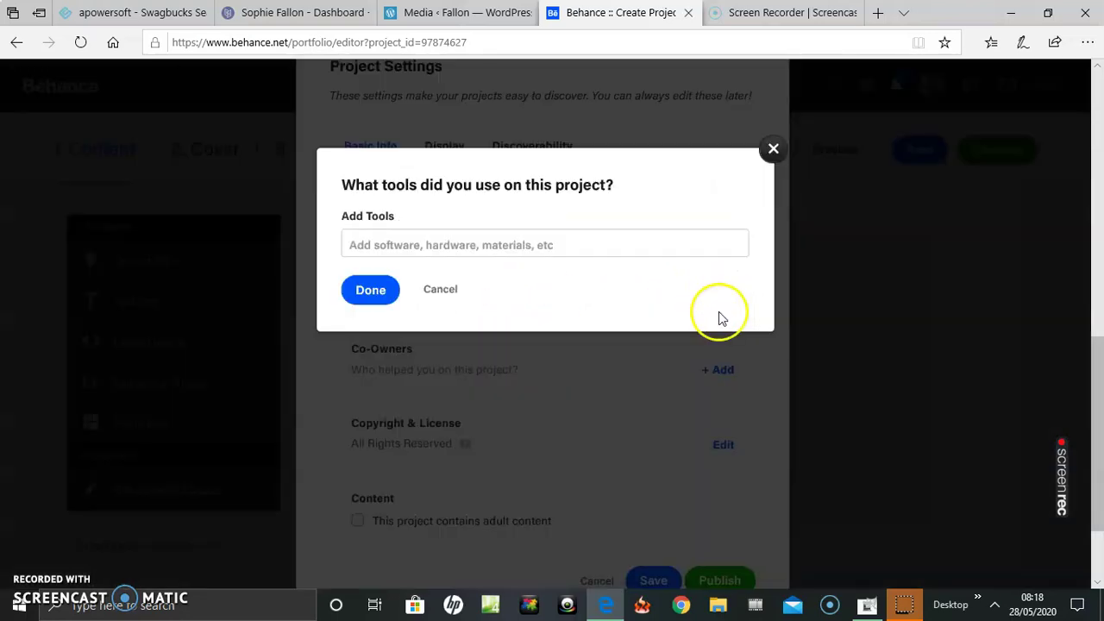
- List Gimp, Expression Web, HTML5 and Javascript as the tools used
click(412, 245)
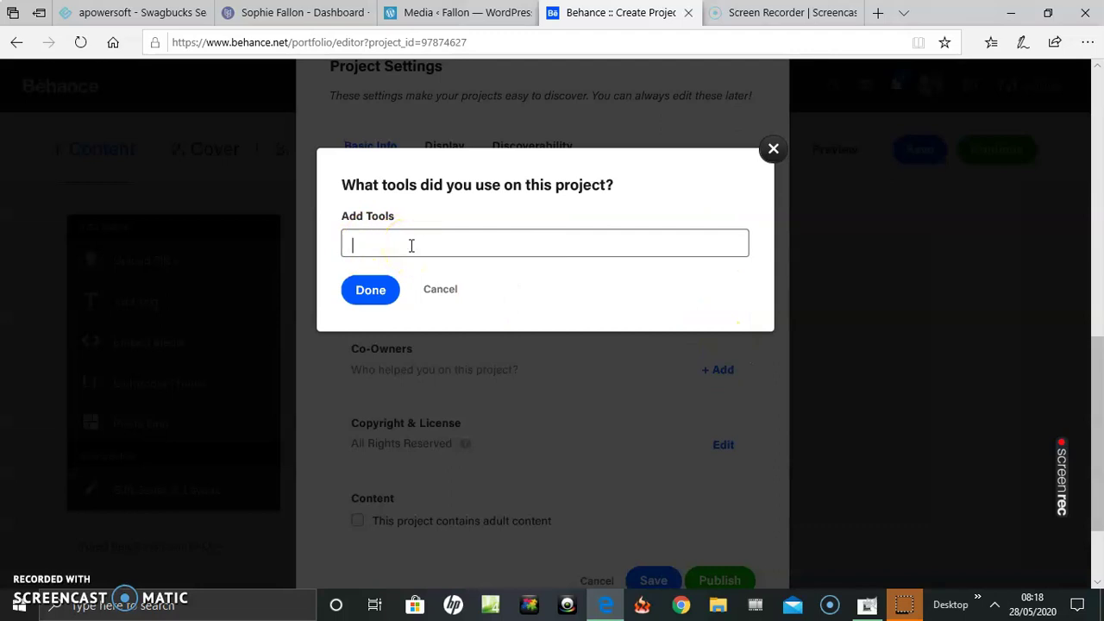
text(Gimp)
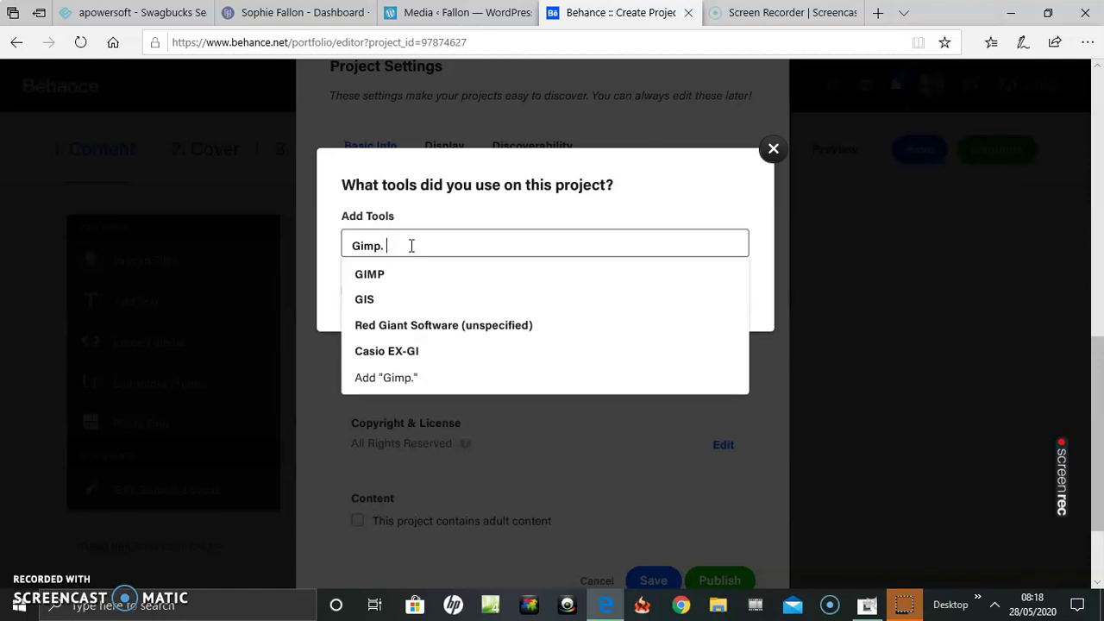
text(. Expression web, Ht)
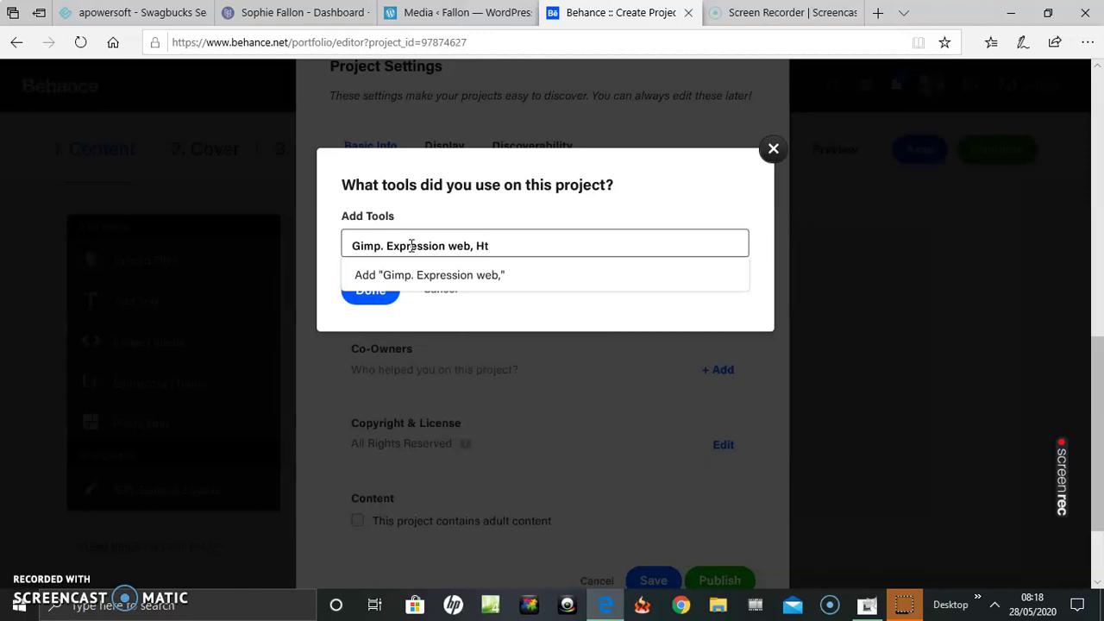
text(M)
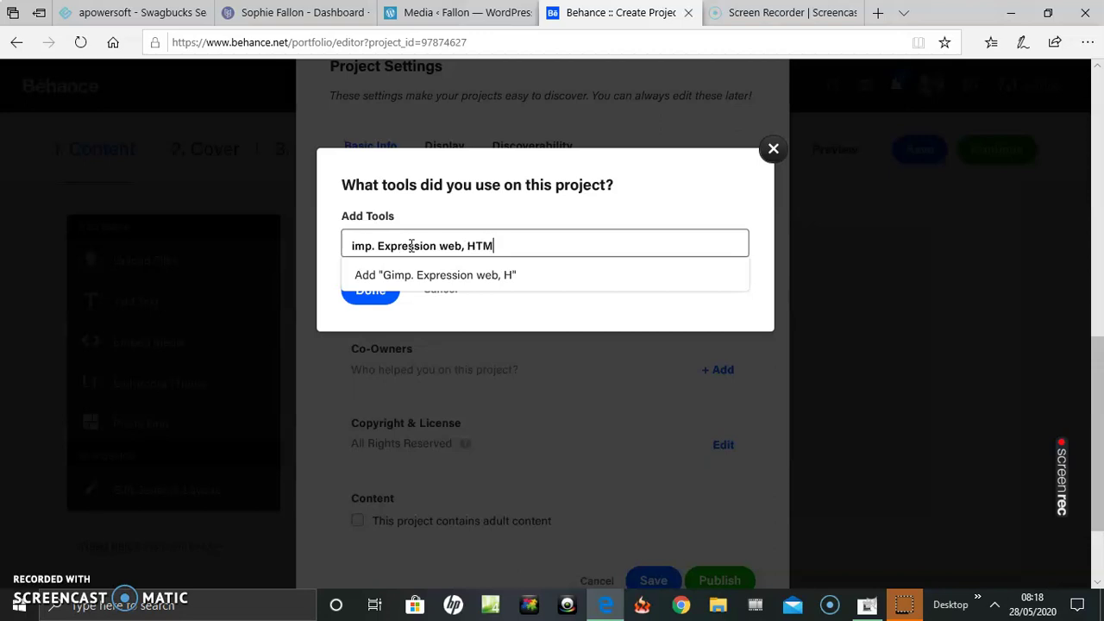
text(L5)
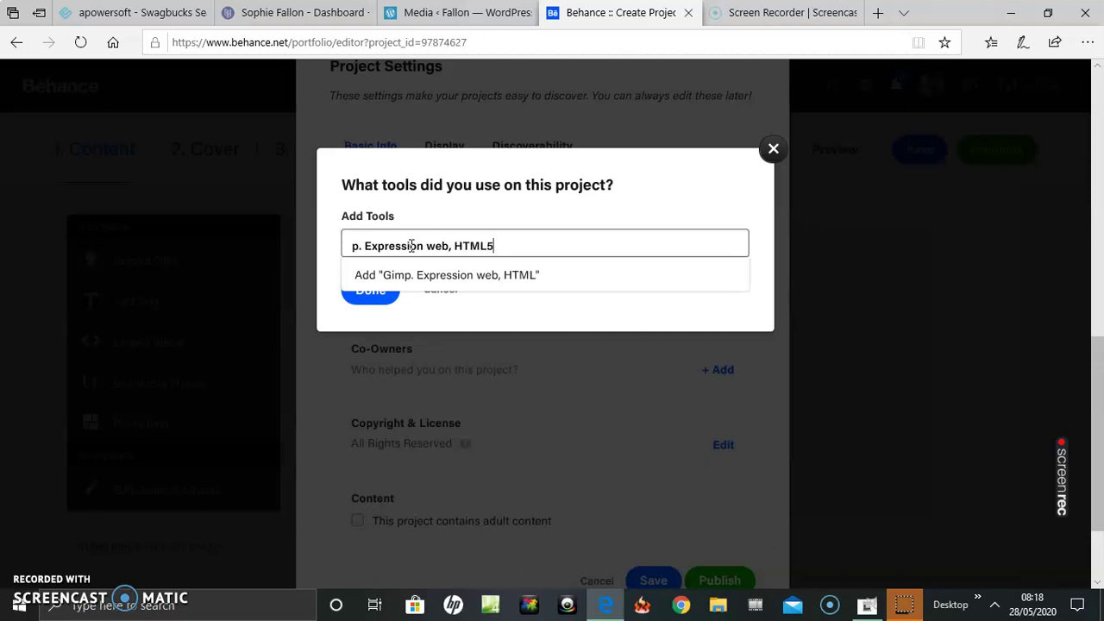
text(, )
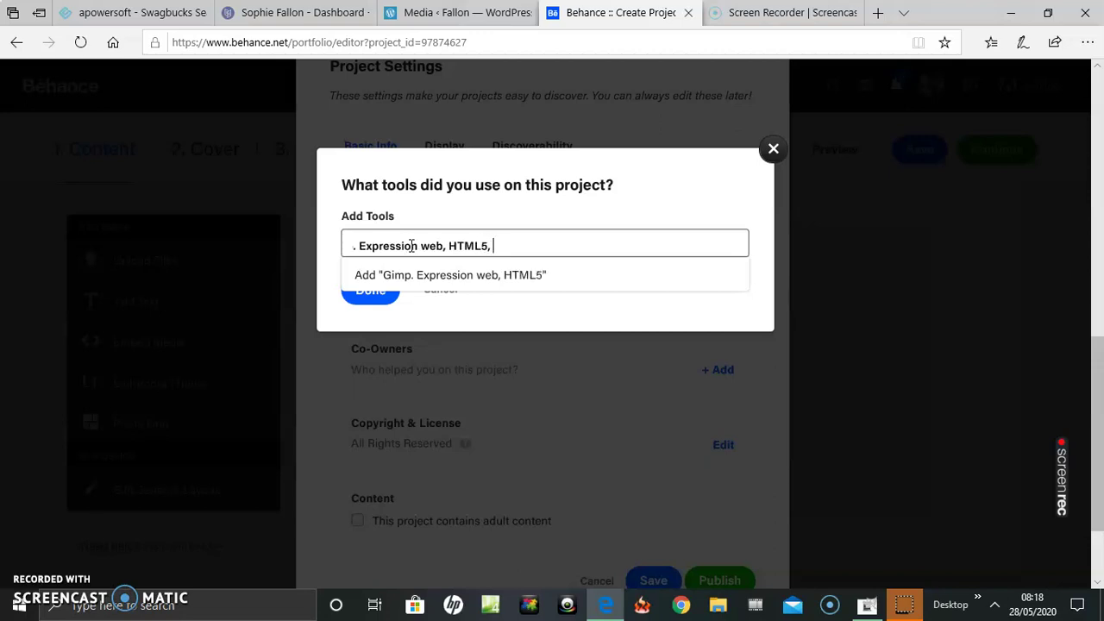
text(Javasc)
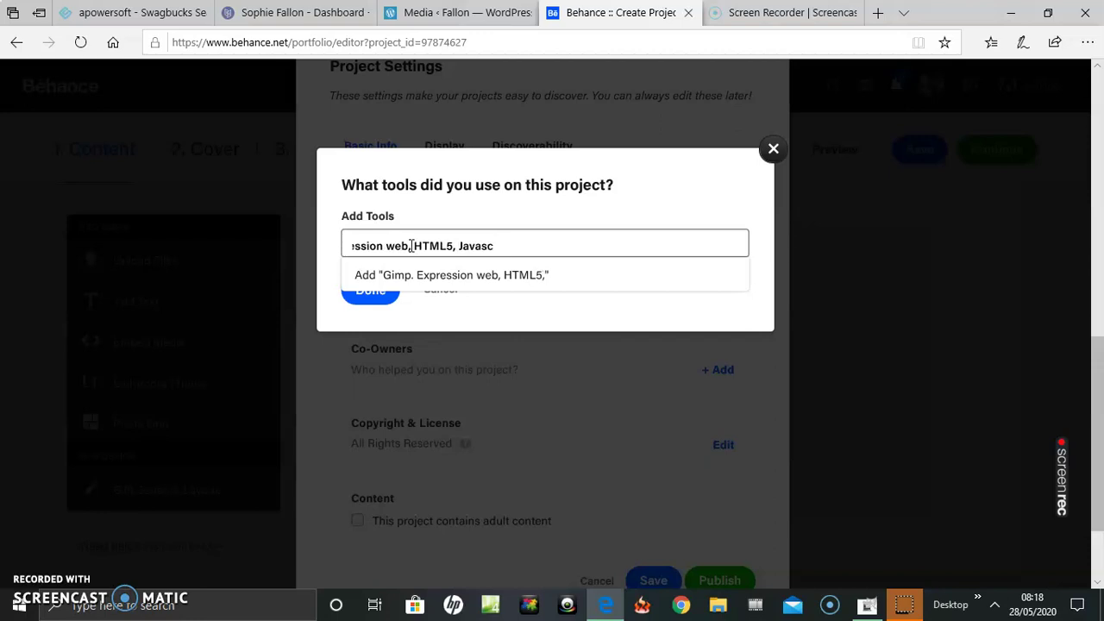
text(ript)
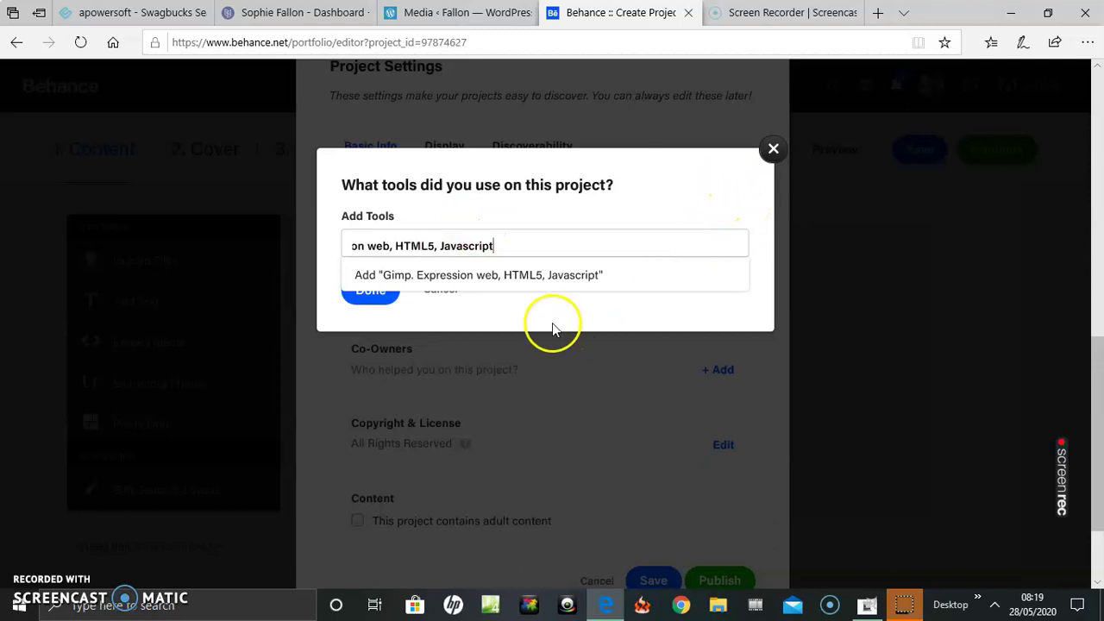
click(362, 296)
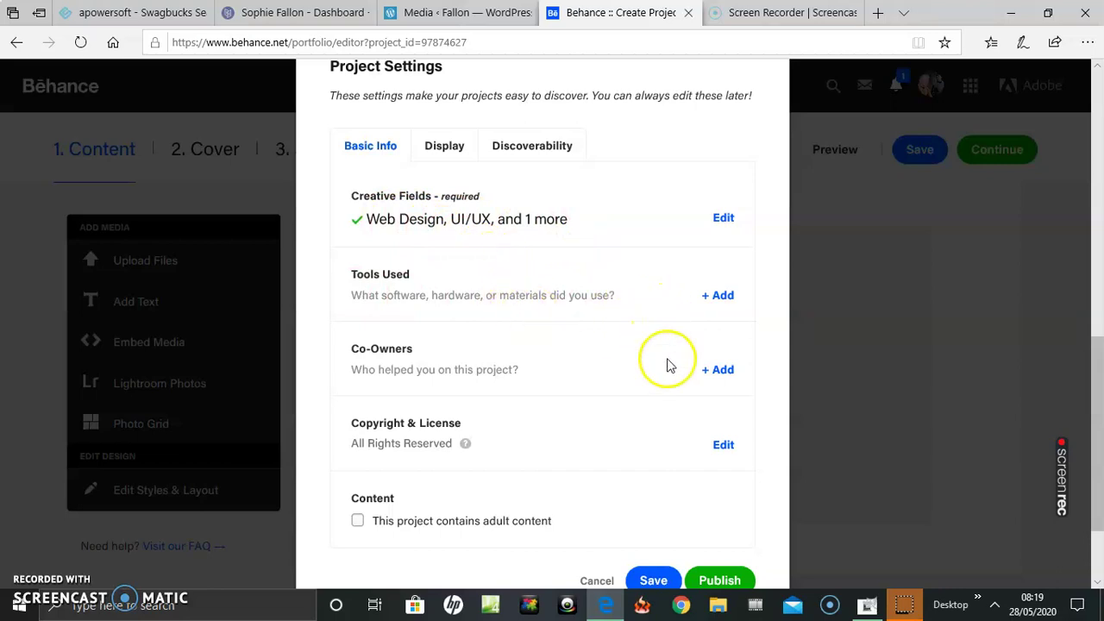
- Save the project settings, accept the cover image and publish the project
click(653, 582)
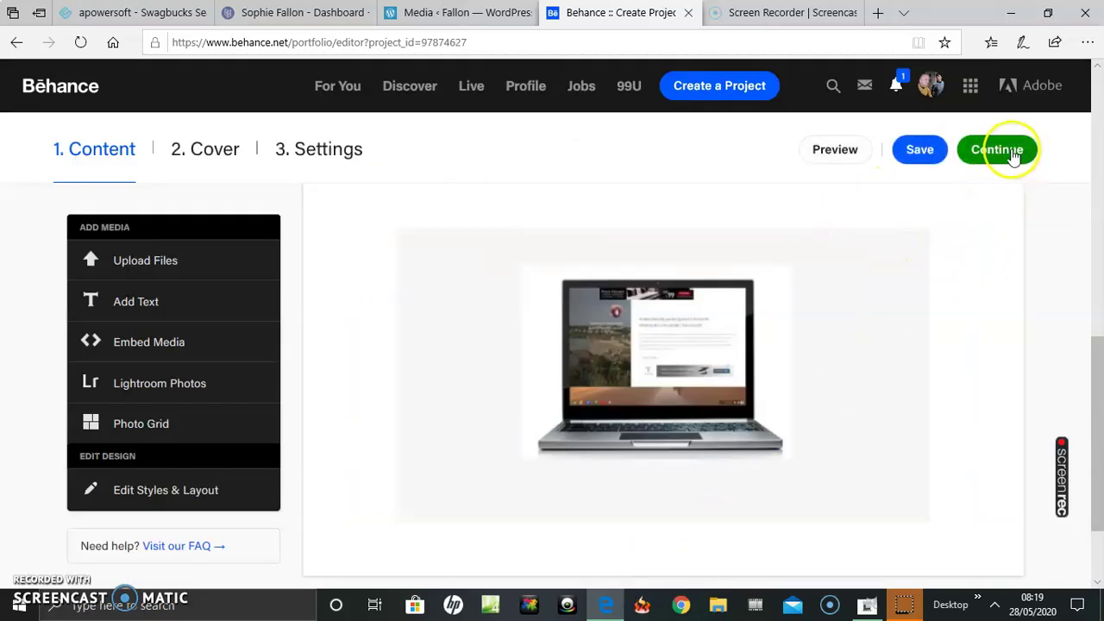
click(1001, 150)
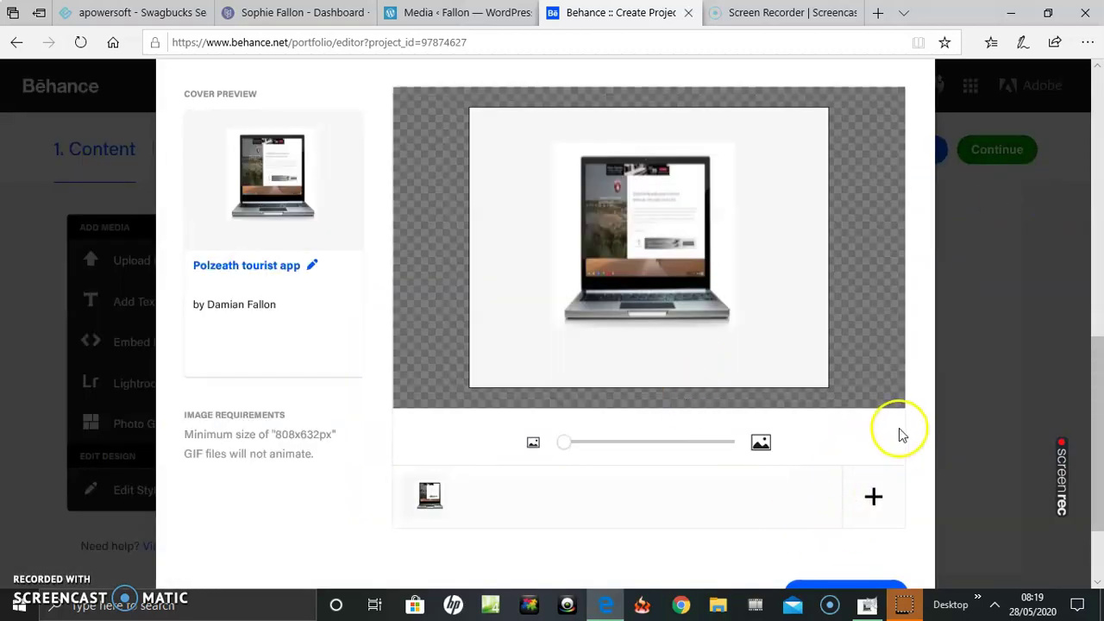
click(846, 591)
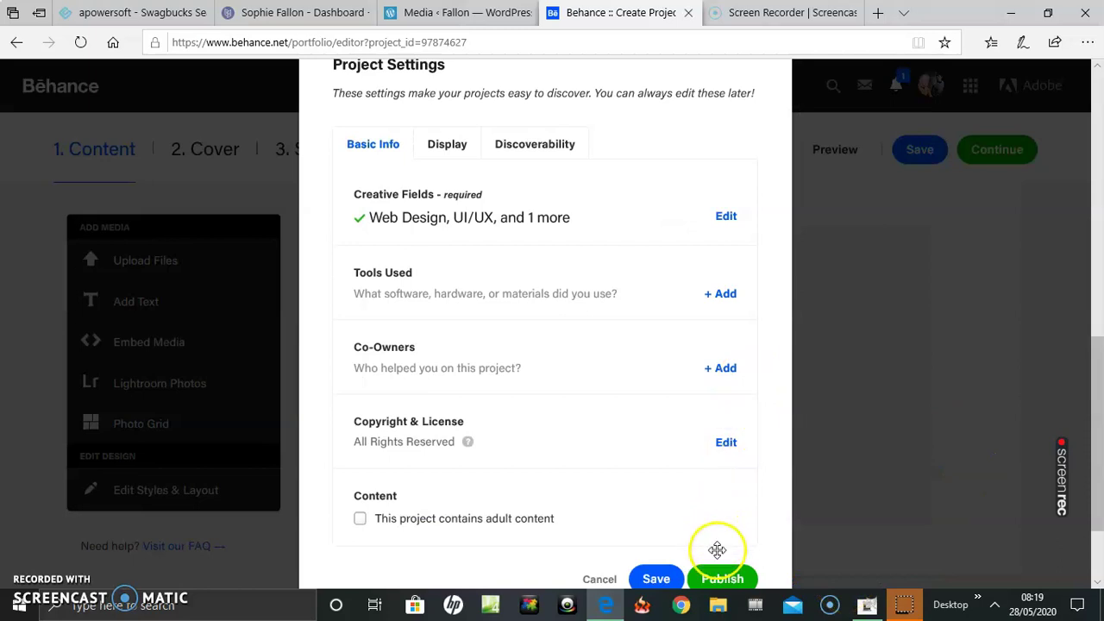
click(723, 580)
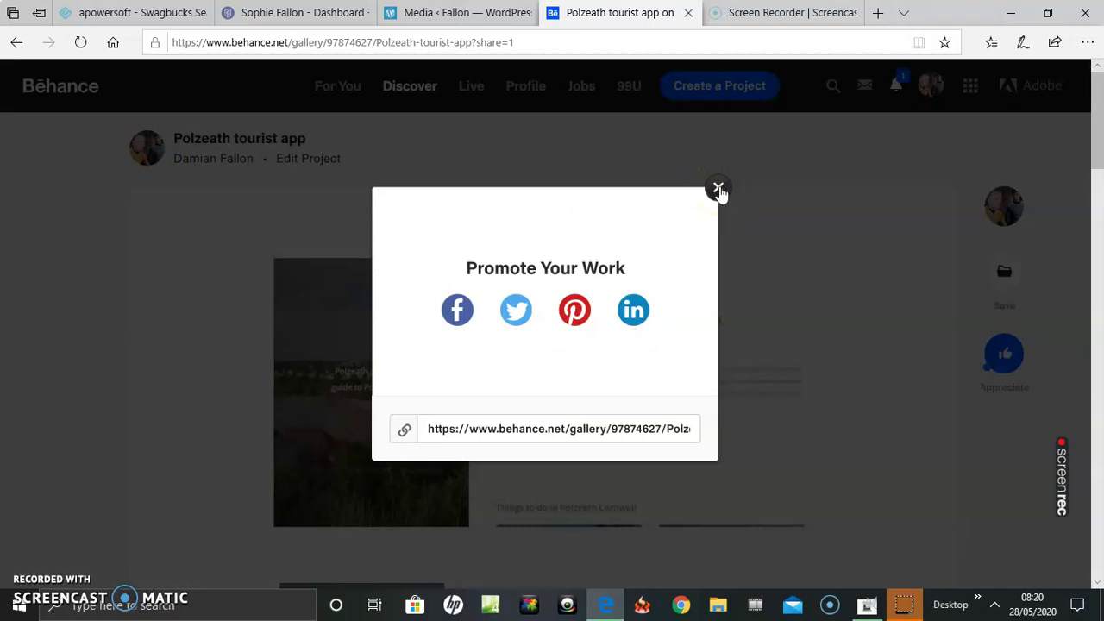
- Close the Promote Your Work pop-up once publishing finishes
click(718, 190)
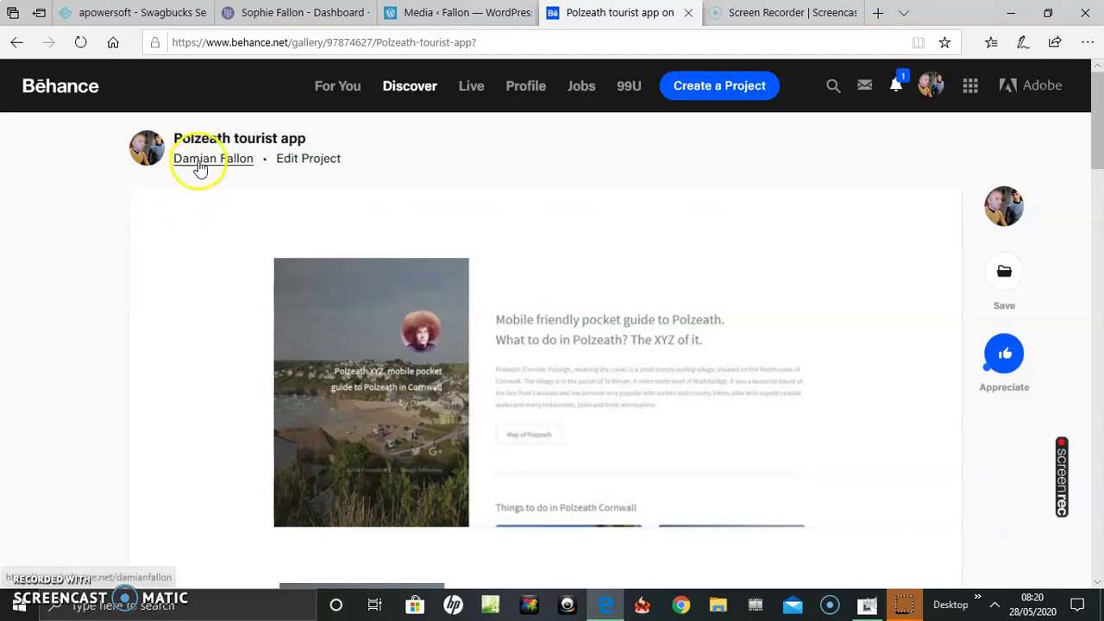
- Open the author's profile in a new tab and scroll to the Work projects
ctrl+click(198, 161)
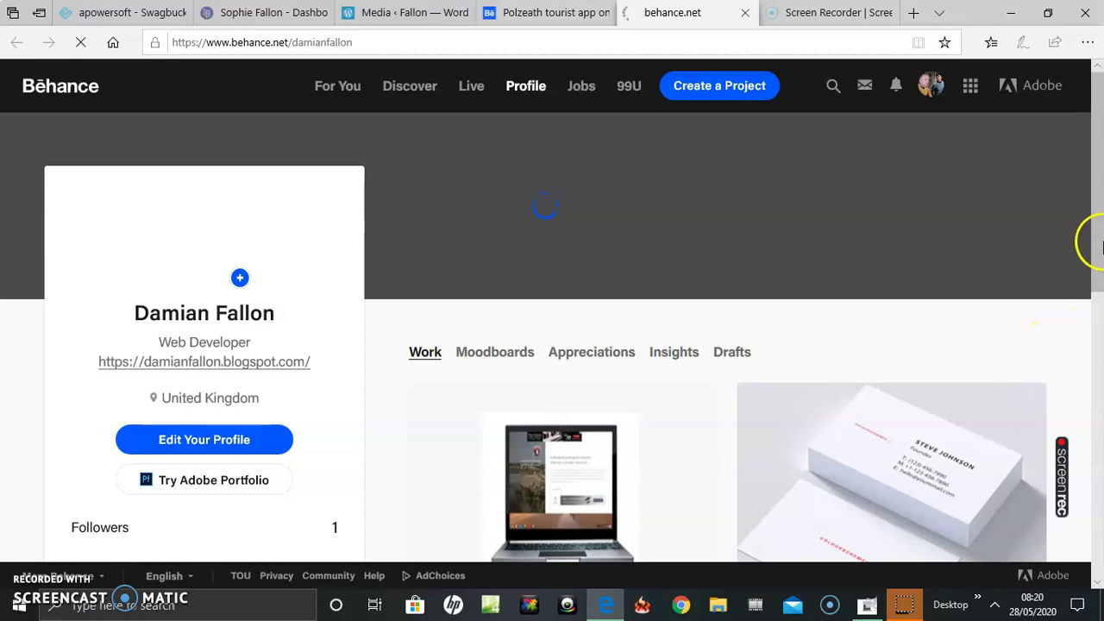
drag(1100, 246, 1099, 272)
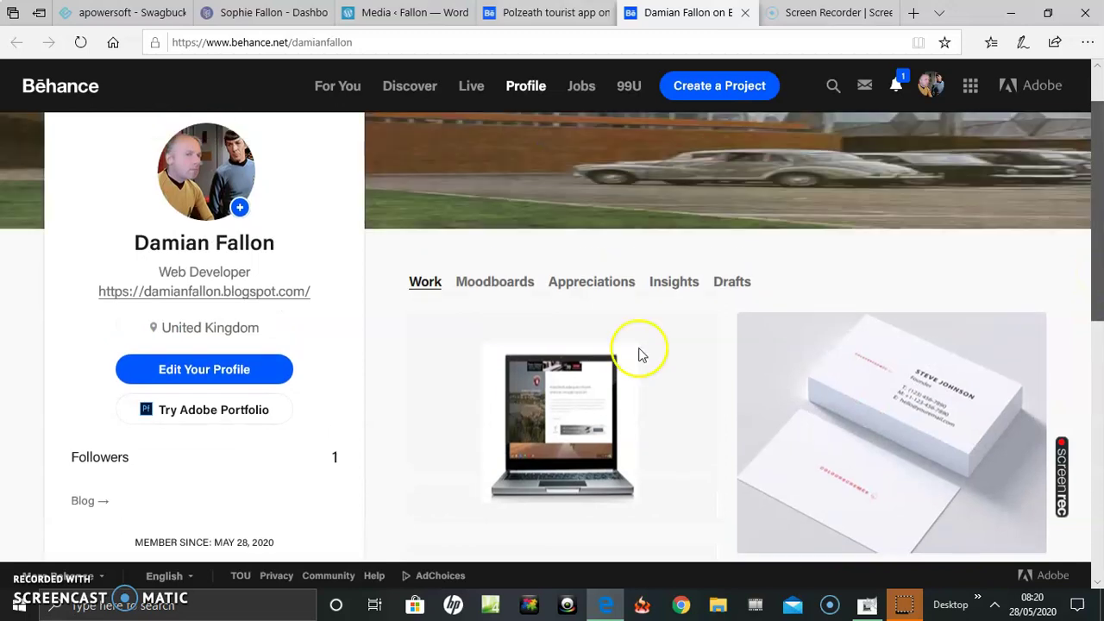